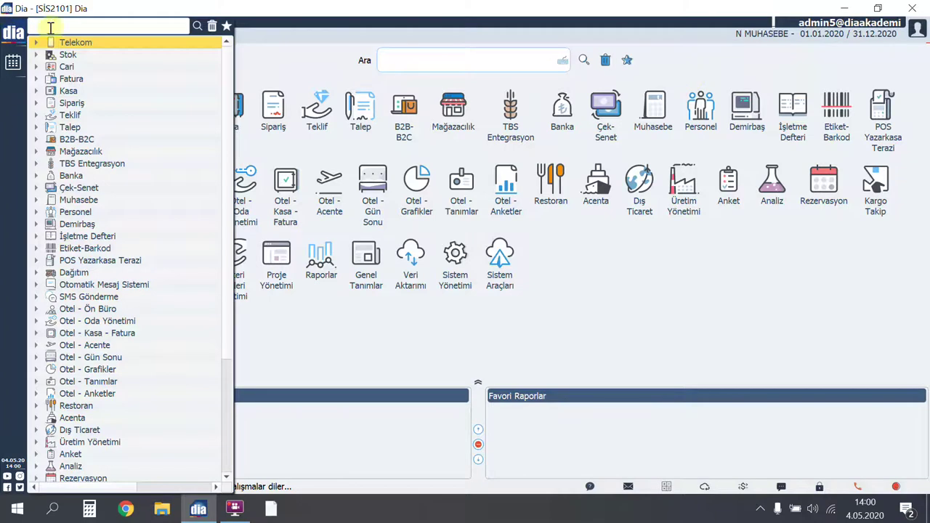
- Search the program functions for "malzeme bağlantı" and open the Malzeme Bağlantıları list
left_click(165, 27)
type("malzeme bağlantı")
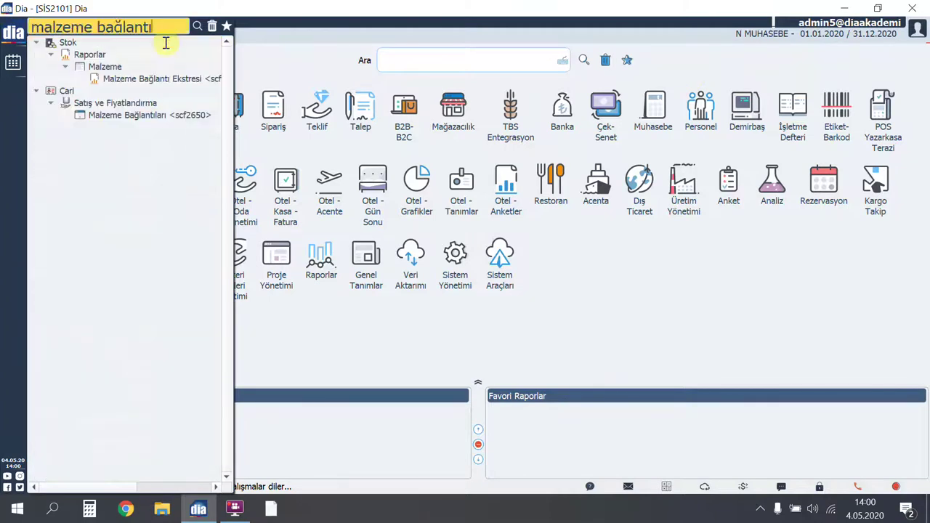
left_click(115, 115)
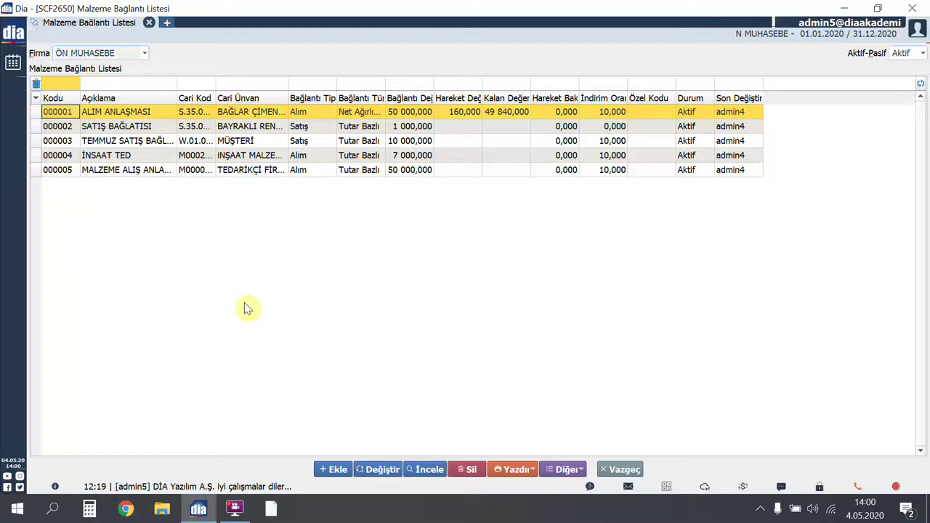
- Start a new material connection record described as ALIM ANLAŞMASI and assign the current account VİKO ELEKTRİK
left_click(334, 471)
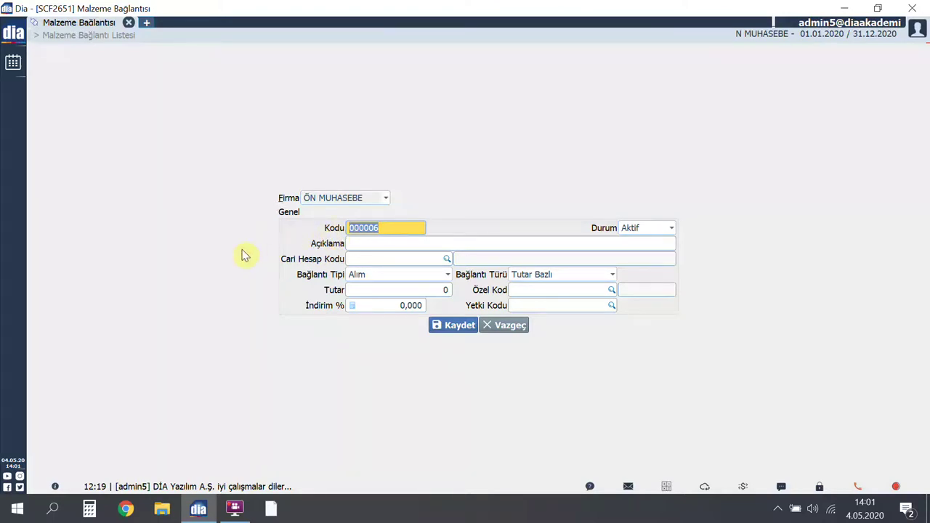
left_click(382, 250)
type("ALI")
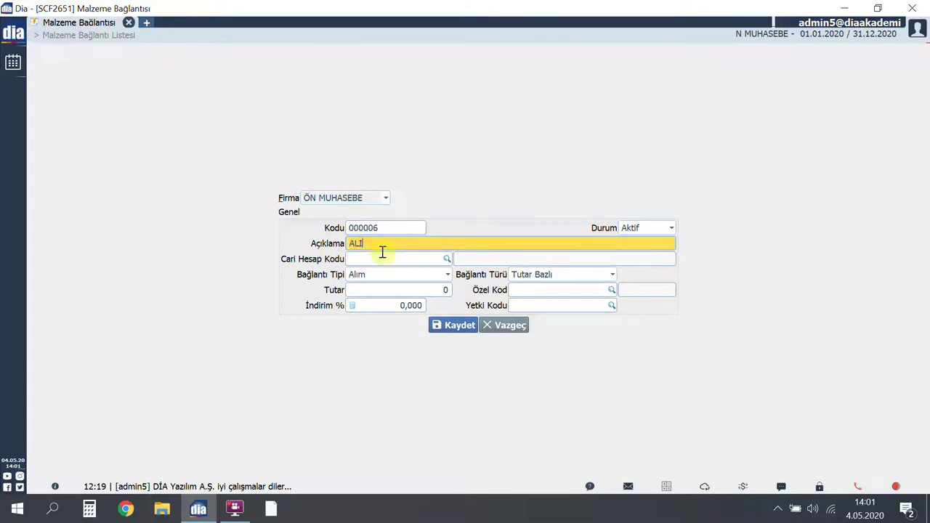
type("M ANLAŞMASI")
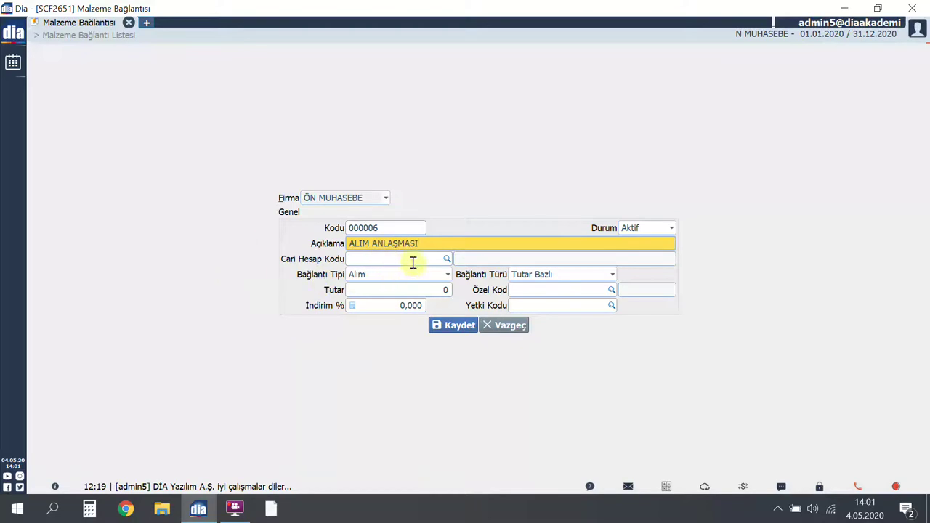
key("Tab")
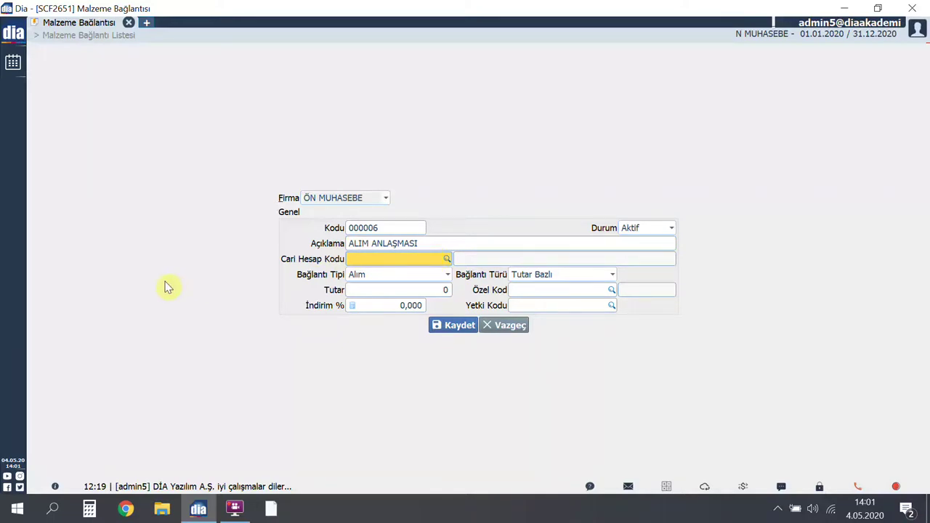
key("Return")
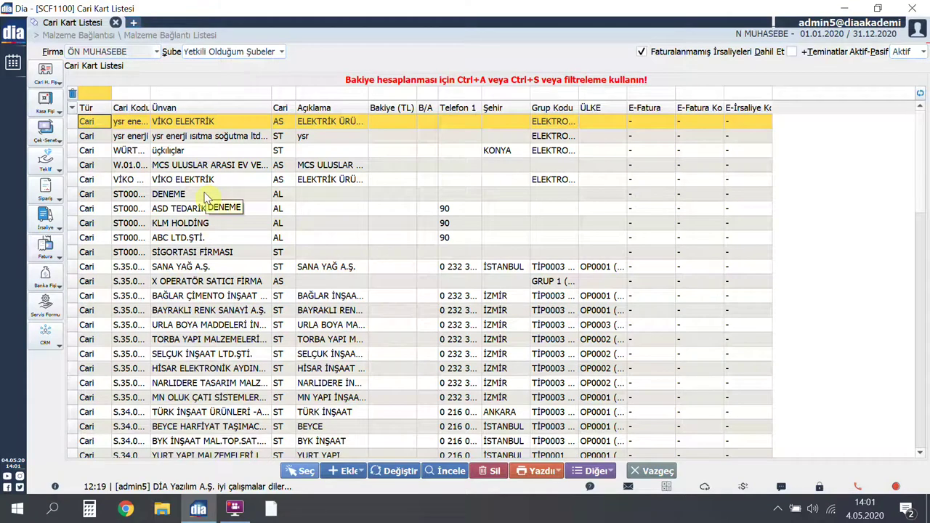
left_click(304, 471)
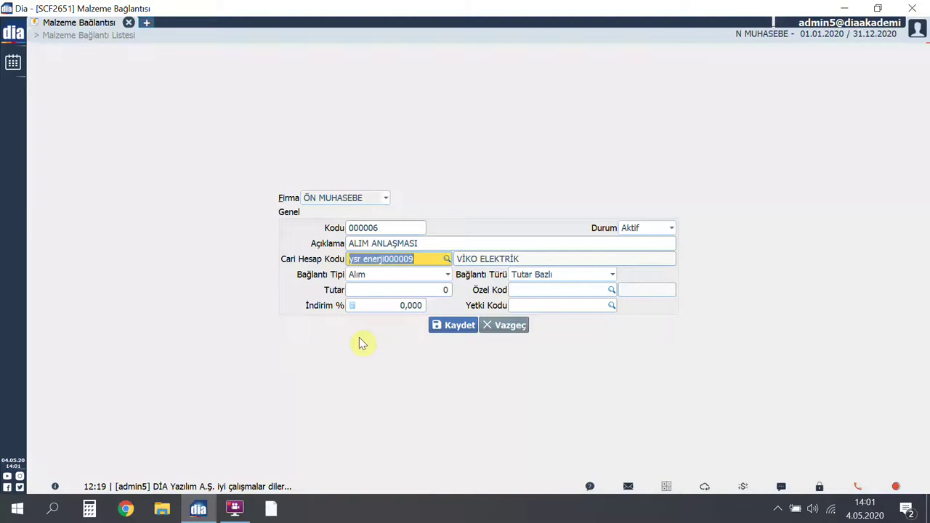
- Set the connection to Alım and Net Ağırlık Bazlı with a Tutar of 500 and 10% discount, and save the record
left_click(447, 275)
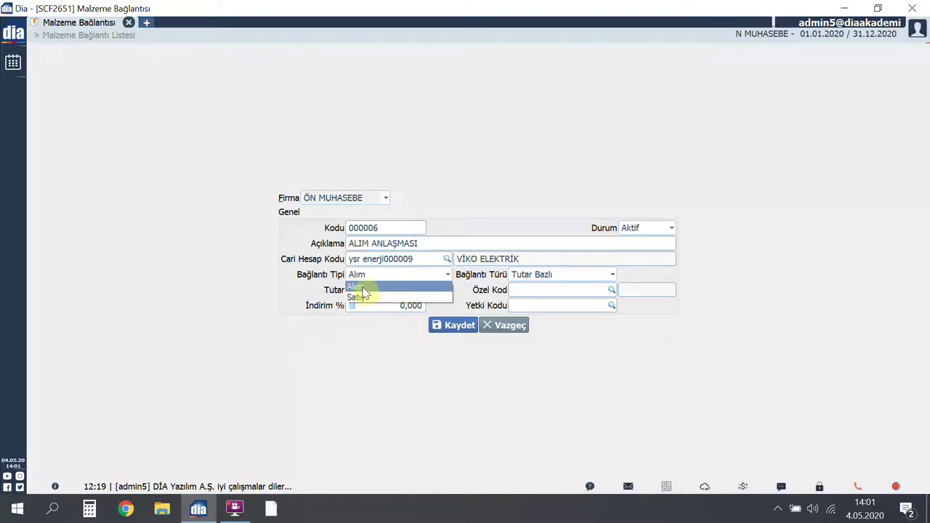
key("Tab")
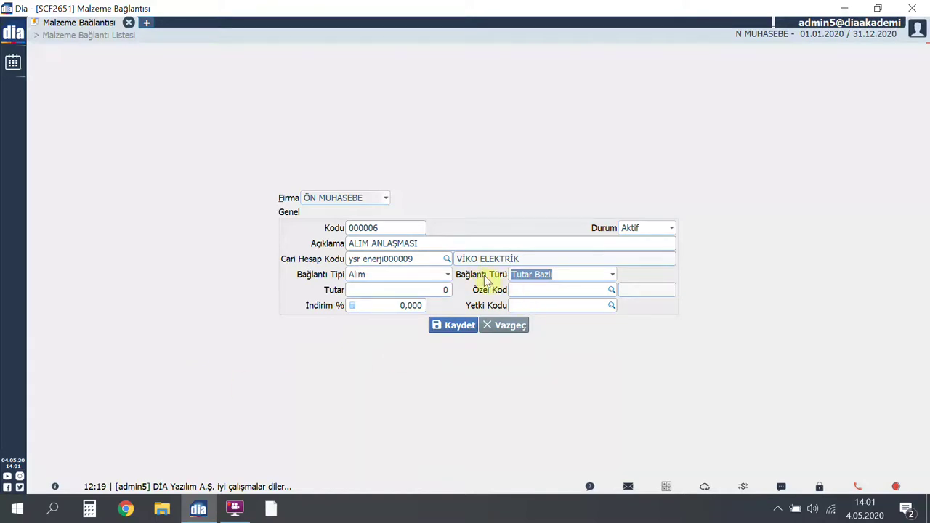
left_click(614, 276)
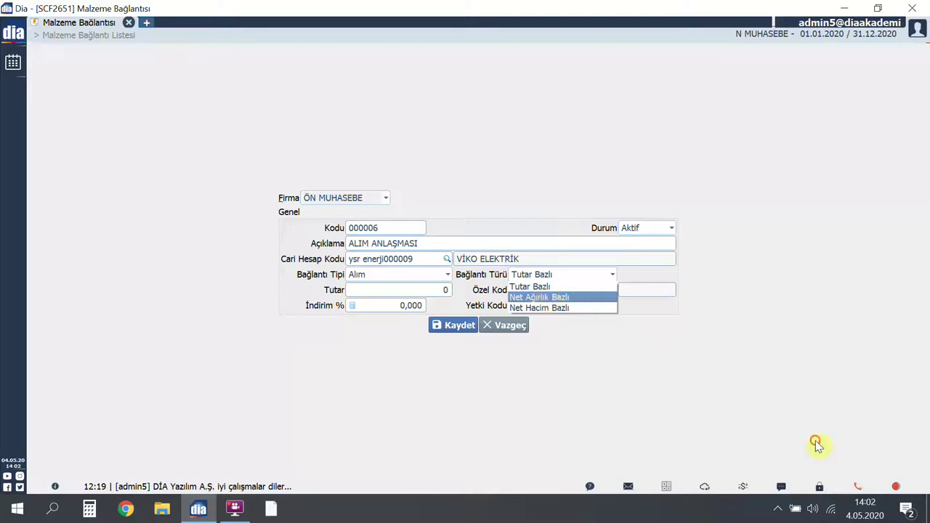
key("Tab")
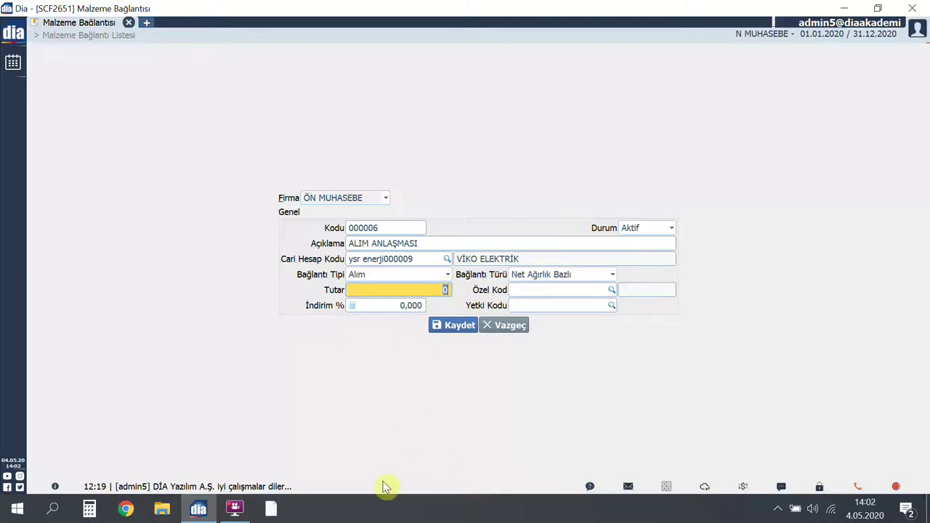
type("500")
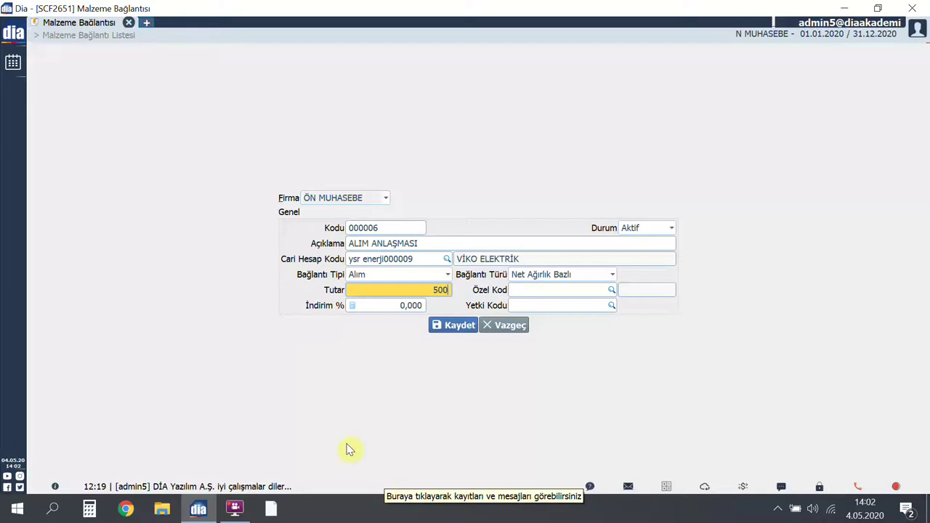
left_click(403, 307)
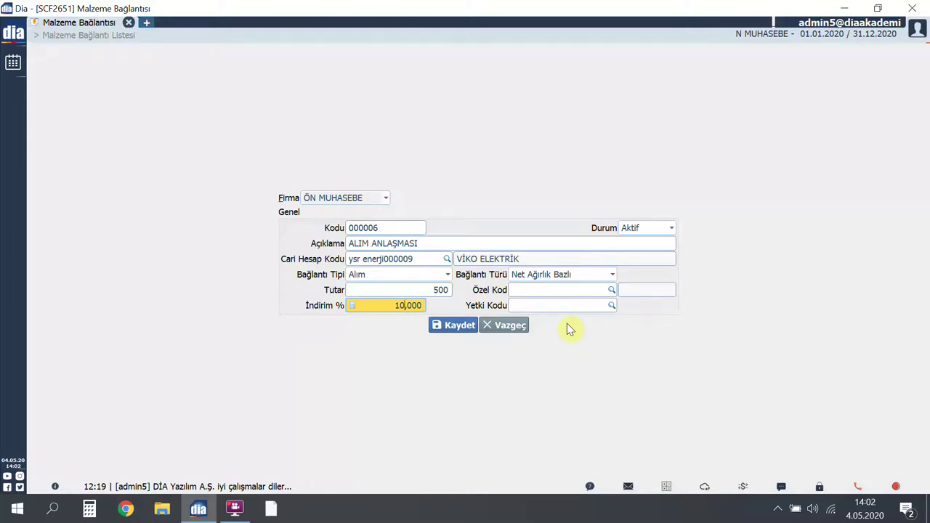
left_click(465, 328)
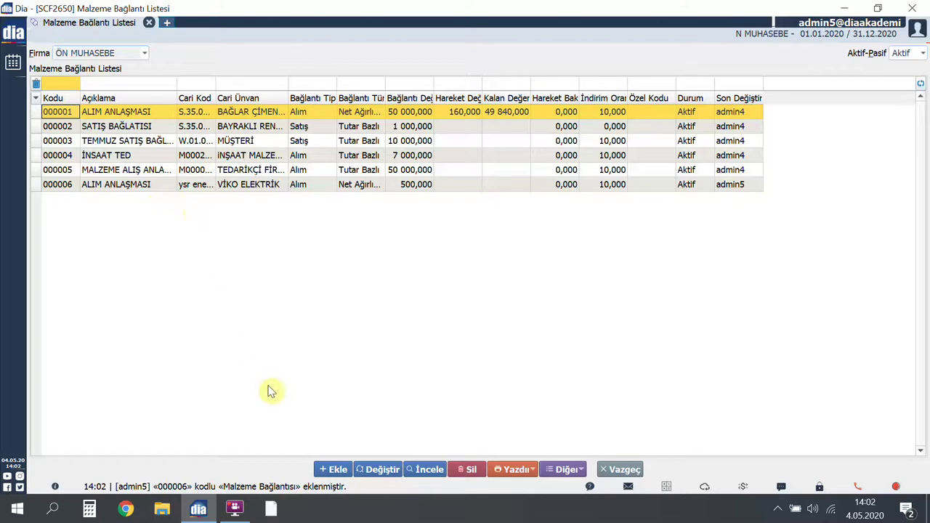
- Start another material connection record described as SATIŞ BAĞLANTISI and assign the current account ysr enerji ısıtma soğutma ltd.şti
left_click(326, 471)
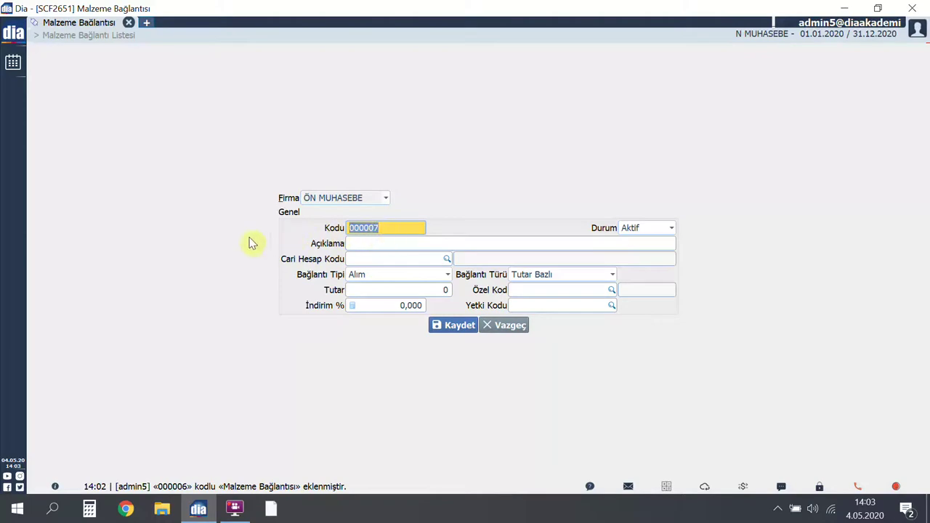
left_click(361, 246)
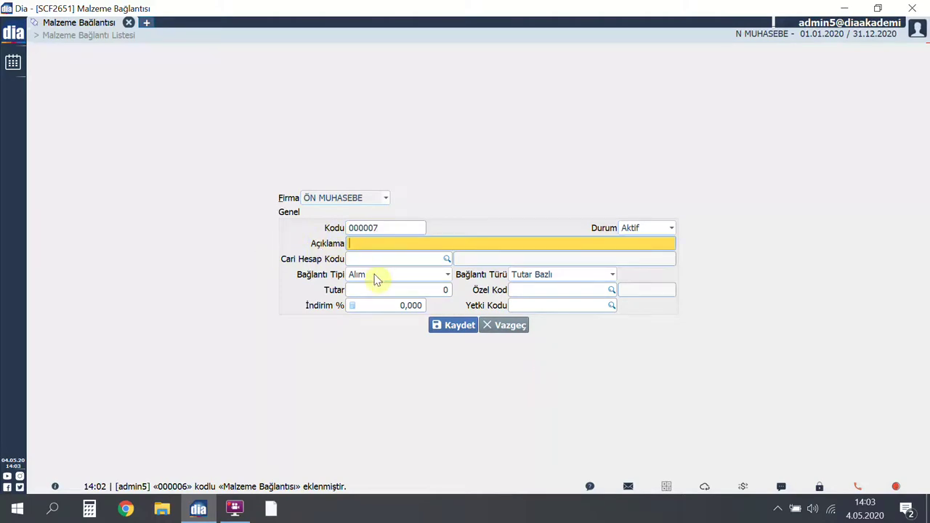
type("SATIŞ BAĞLANTISI")
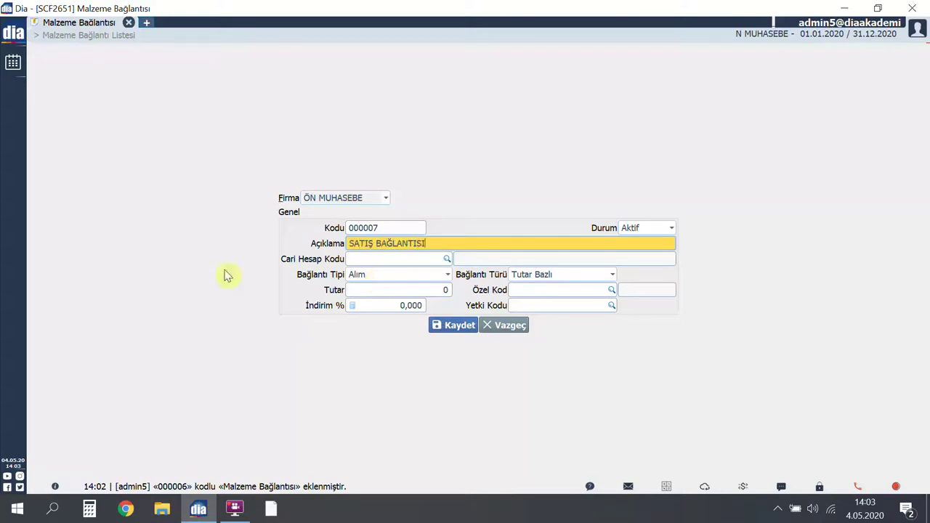
left_click(368, 259)
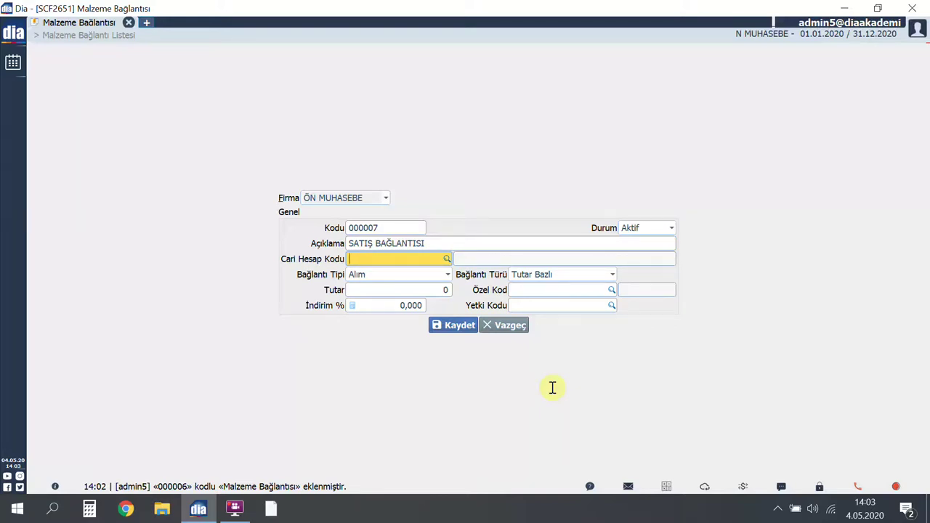
double_click(407, 260)
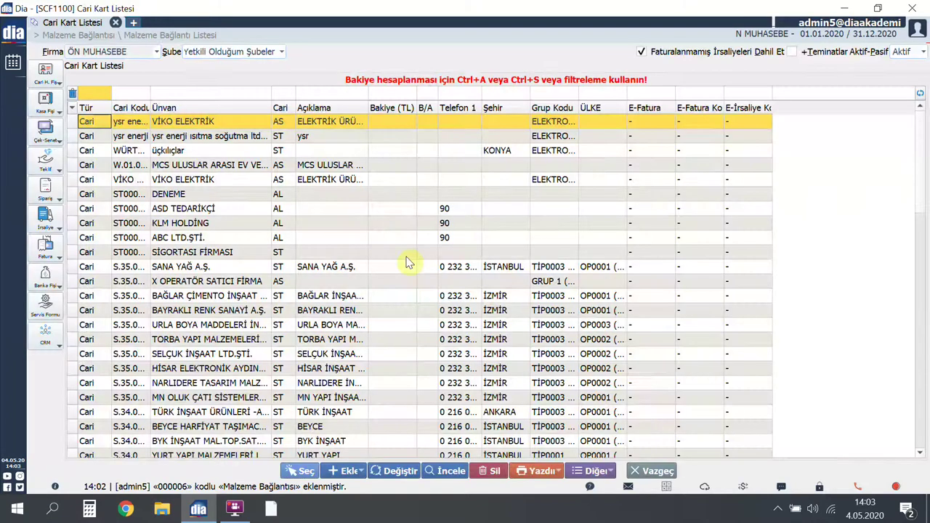
left_click(206, 138)
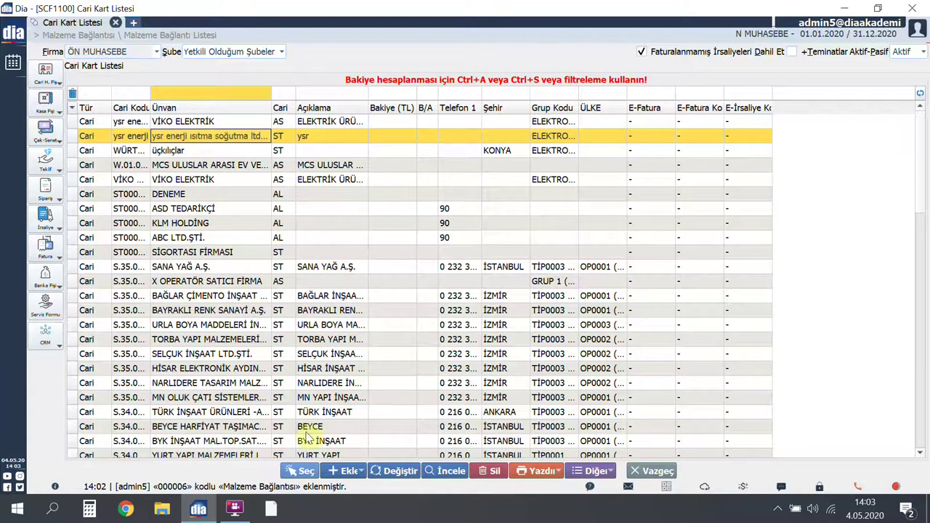
left_click(302, 471)
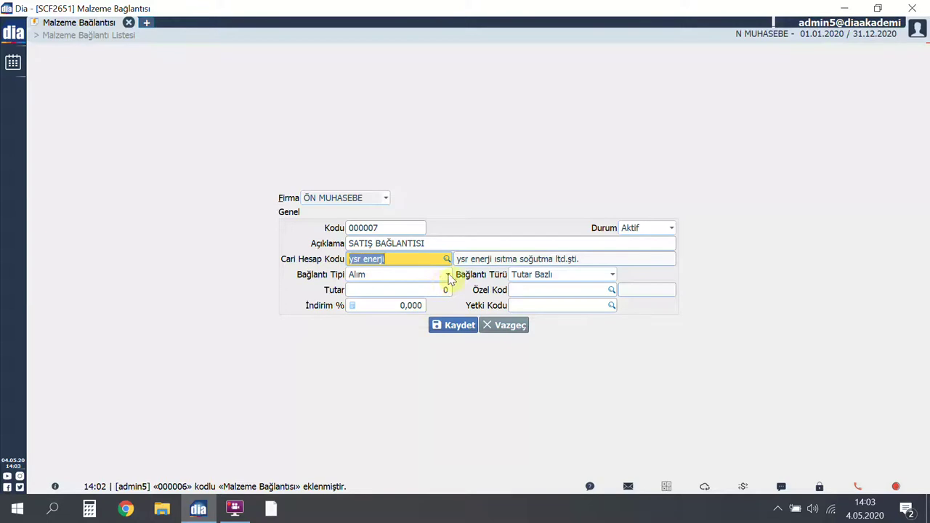
- Set the sales connection to Satış and Tutar Bazlı with a Tutar of 500, and save the record
left_click(448, 275)
key("Return")
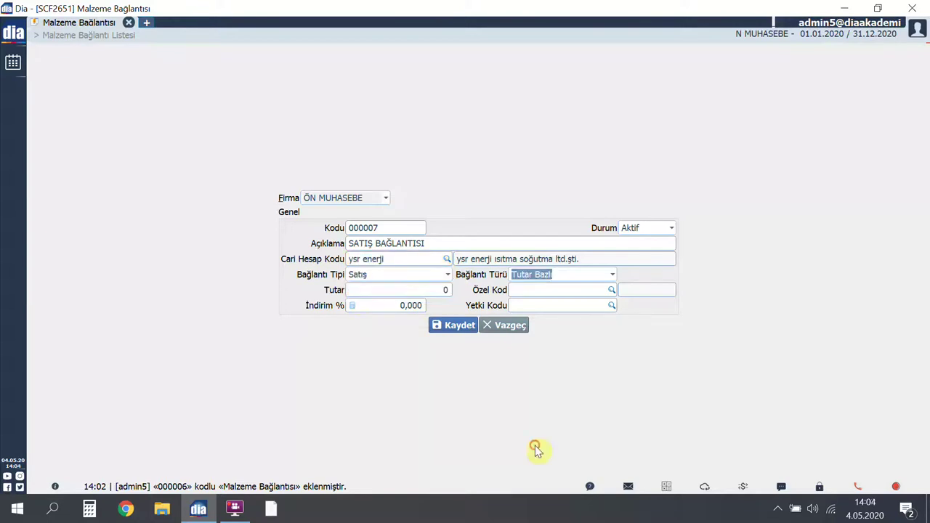
left_click(613, 274)
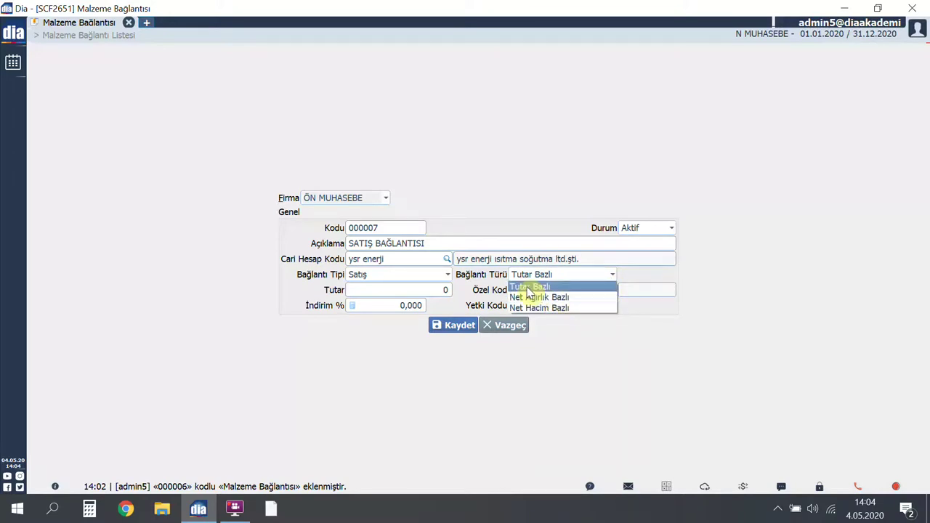
key("Return")
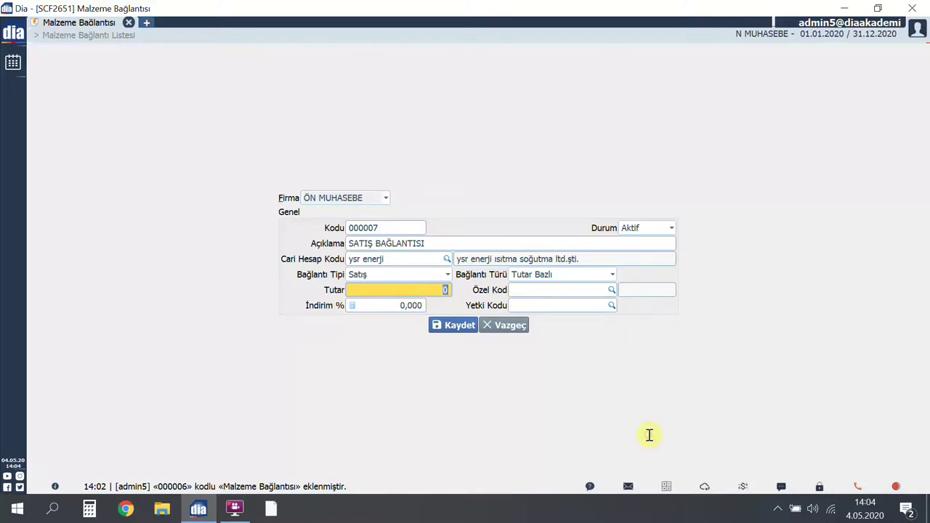
type("500")
left_click(451, 327)
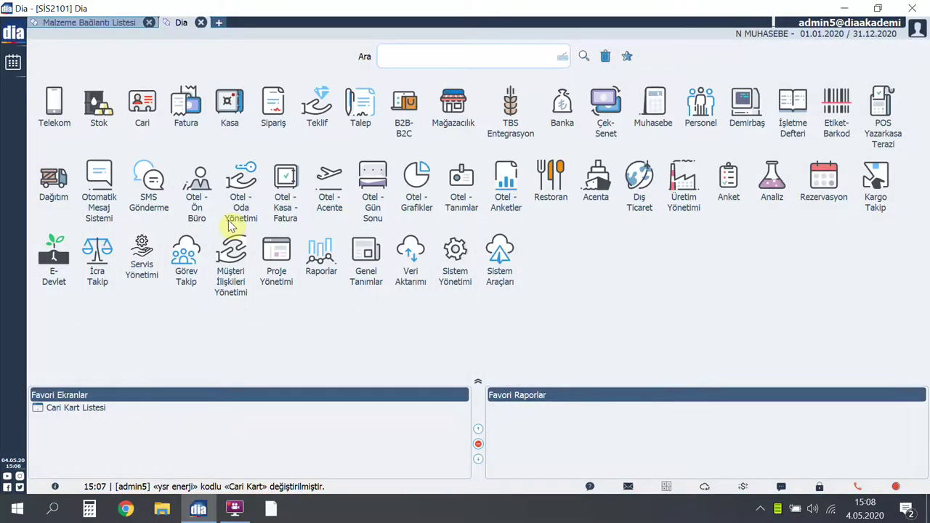
- Search the program functions for "stok" and open the Stok-Malzeme Listesi
type("malzeme bağlantı")
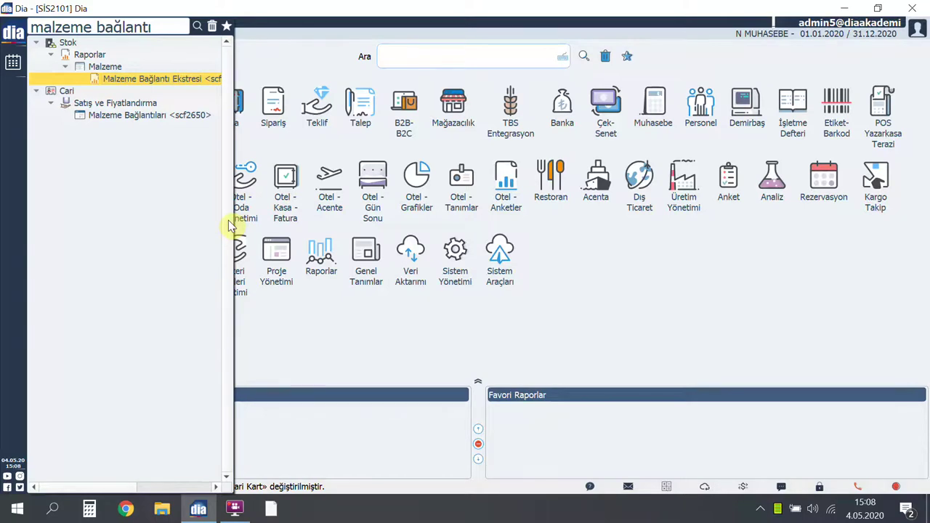
key("ctrl+a")
key("BackSpace")
type("stok")
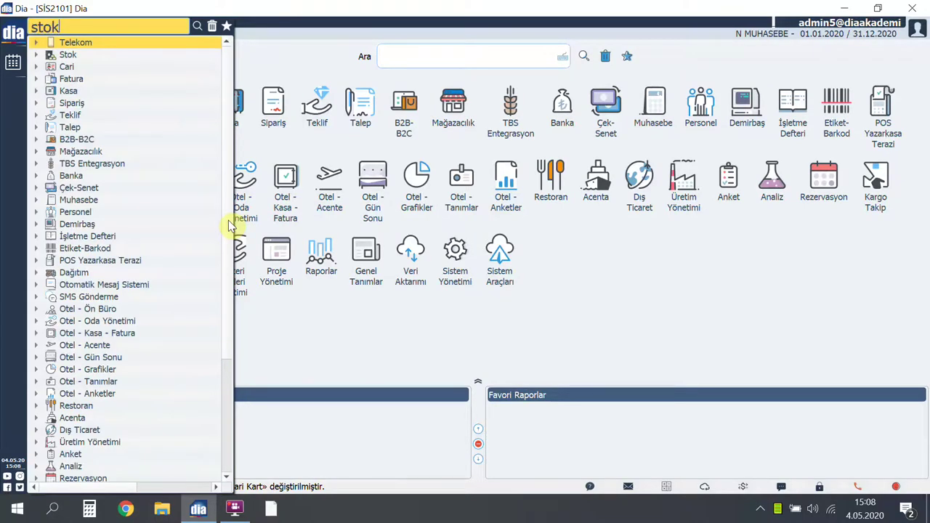
key("Return")
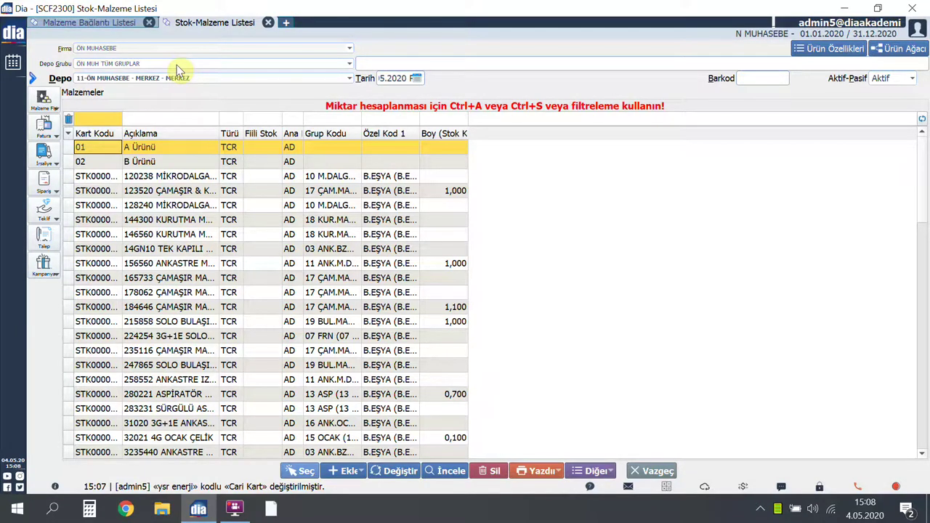
- Edit the stock card of A Ürünü, setting its net weight (Net Ağırlık) to 100 kg, and save the card
left_click(174, 148)
left_click(416, 472)
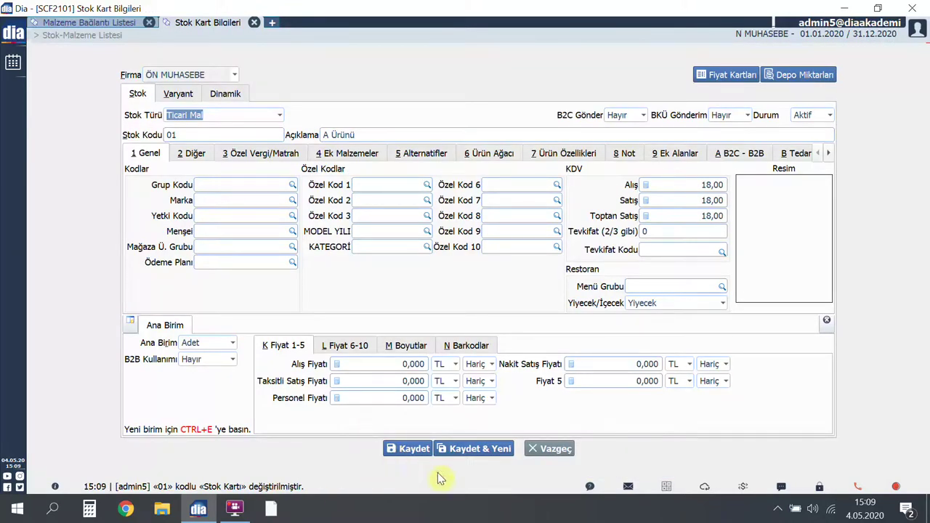
left_click(411, 346)
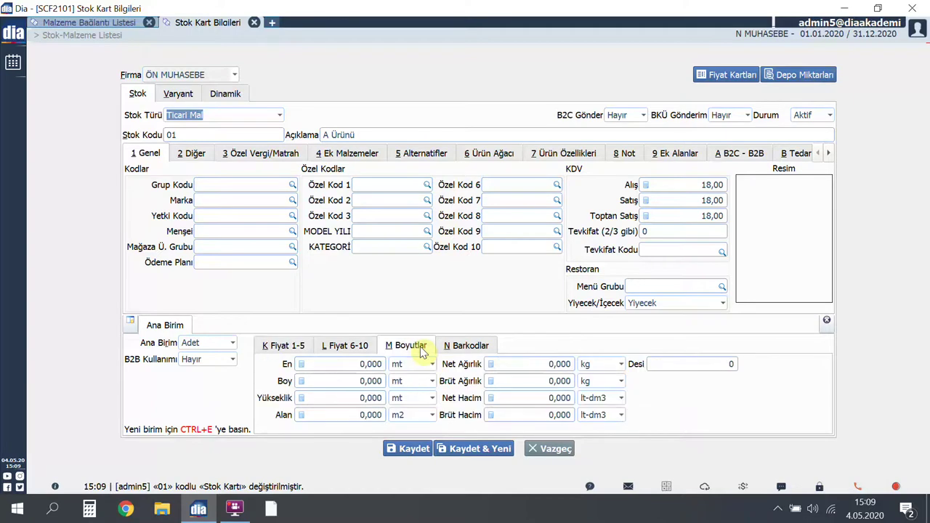
left_click(545, 364)
type("100")
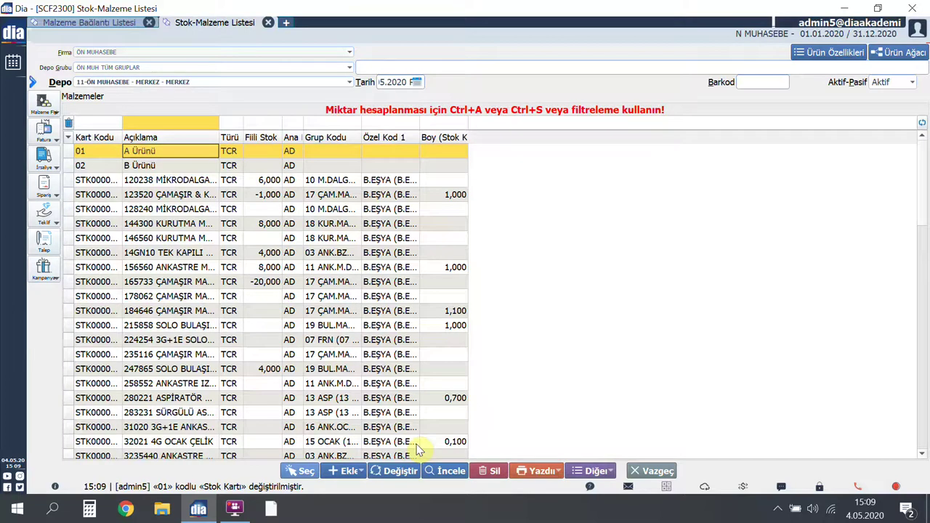
- Search the program functions for "fatura" and open the Fatura Listesi
key("ctrl+t")
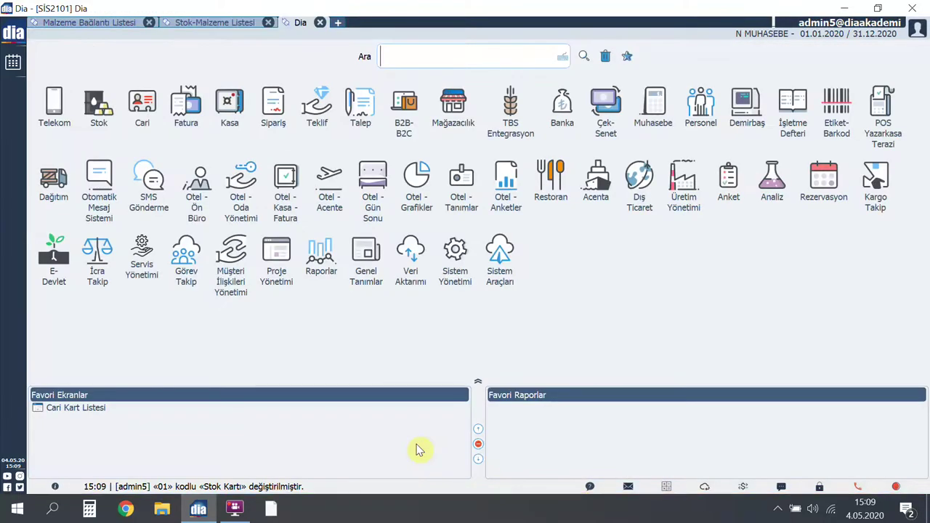
type("stok")
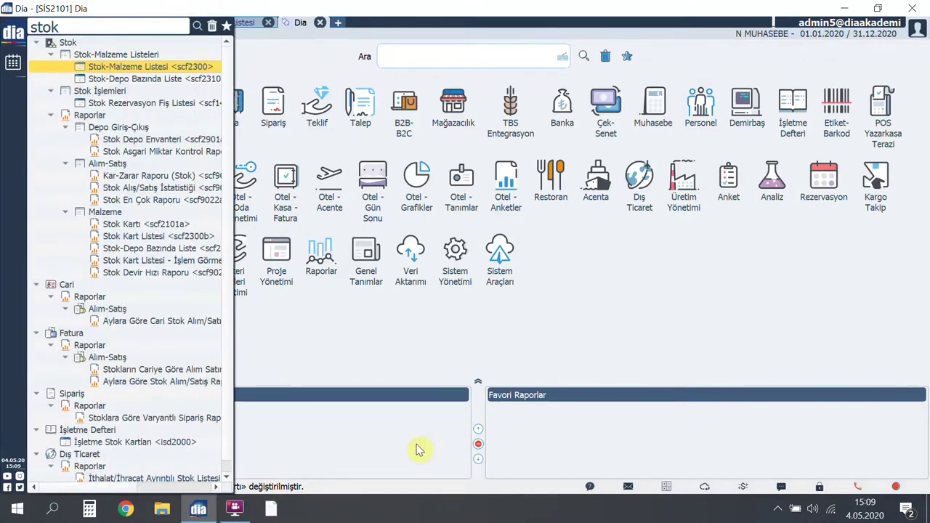
key("Escape")
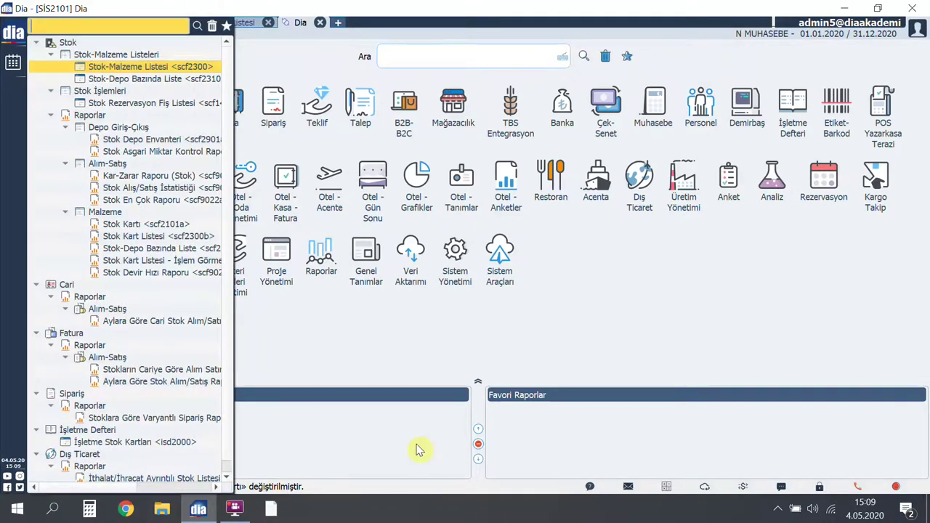
type("fatura")
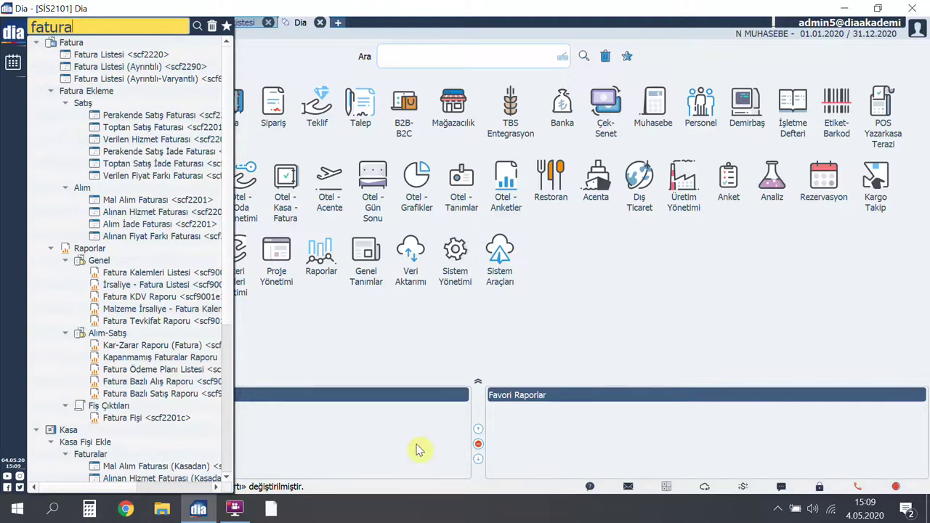
key("Down")
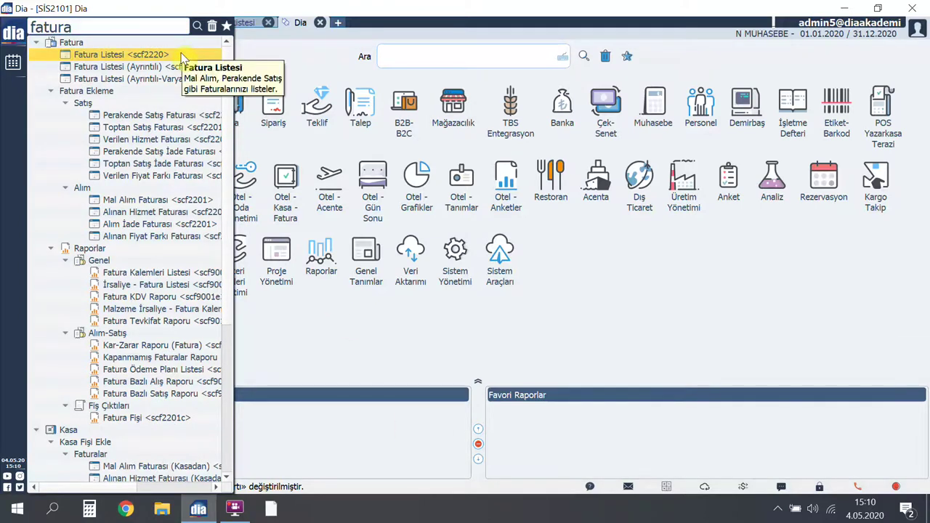
key("Return")
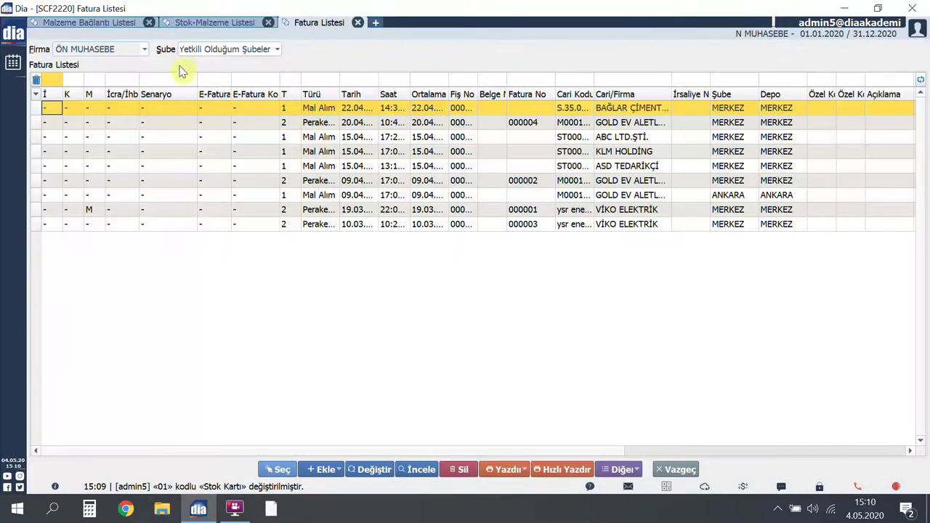
- Start a new Mal Alım purchase invoice and assign the current account VİKO ELEKTRİK
left_click(324, 470)
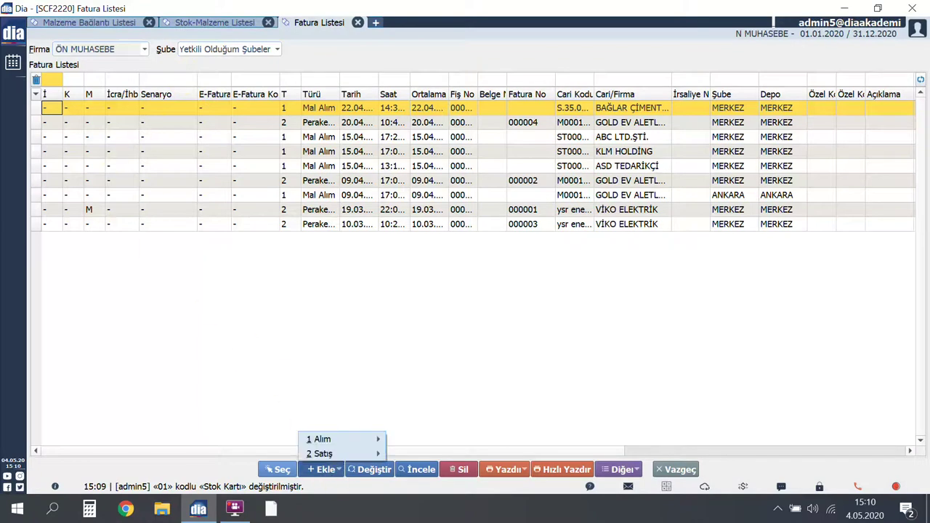
mouse_move(370, 438)
left_click(406, 438)
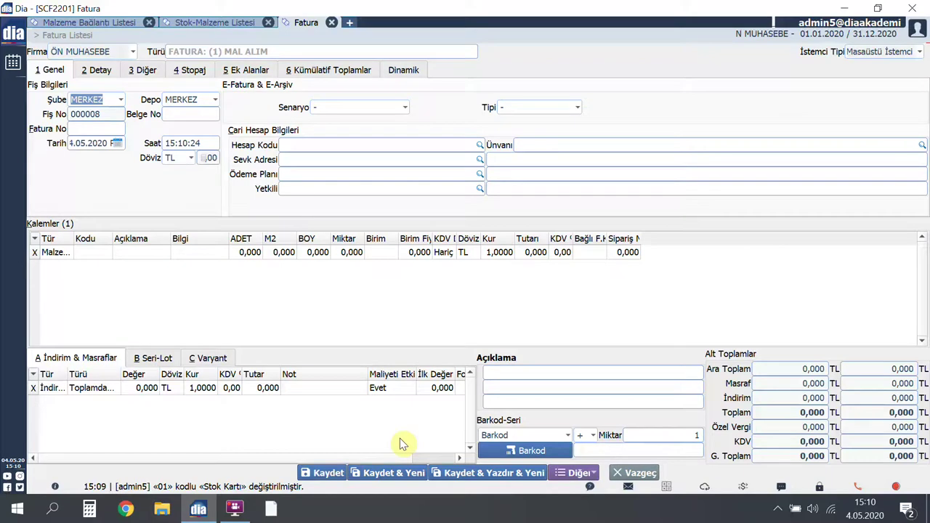
left_click(478, 145)
double_click(245, 124)
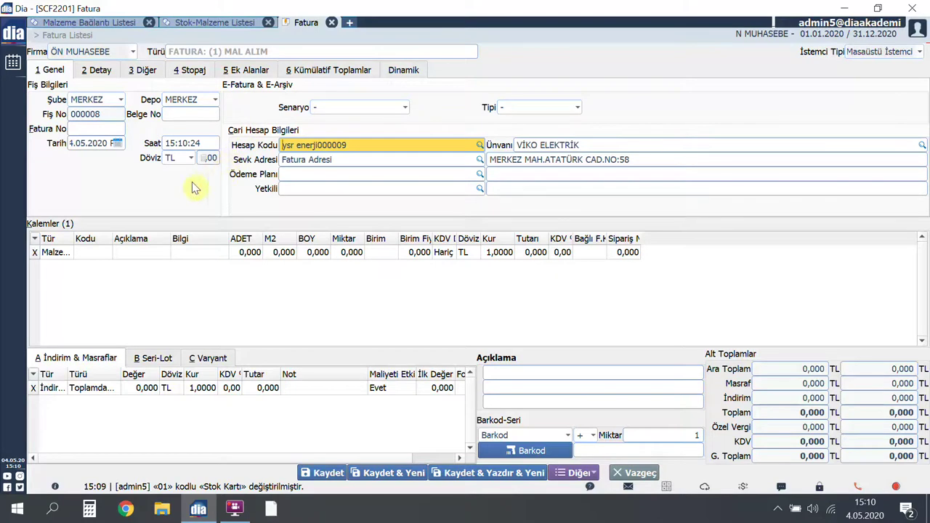
- Add the material A Ürünü (code 01) as the purchase invoice's line item
left_click(102, 253)
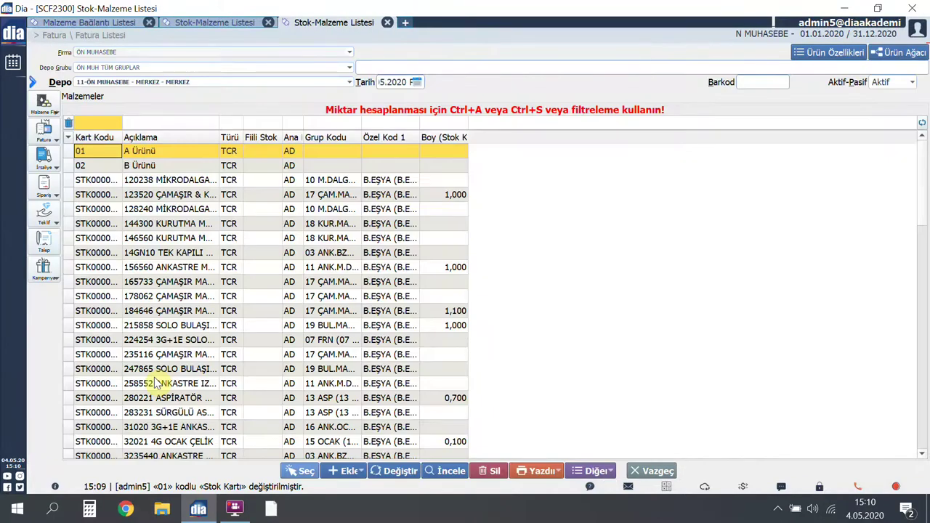
left_click(136, 152)
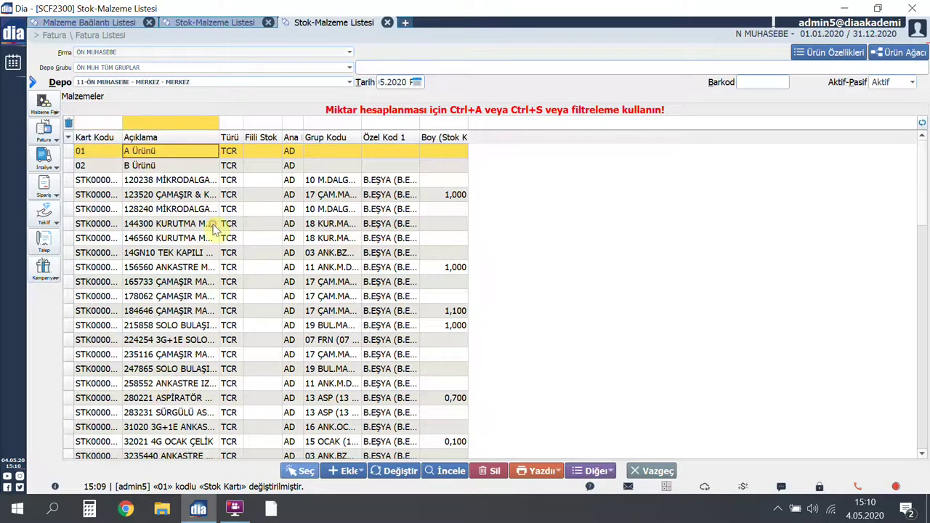
left_click(305, 474)
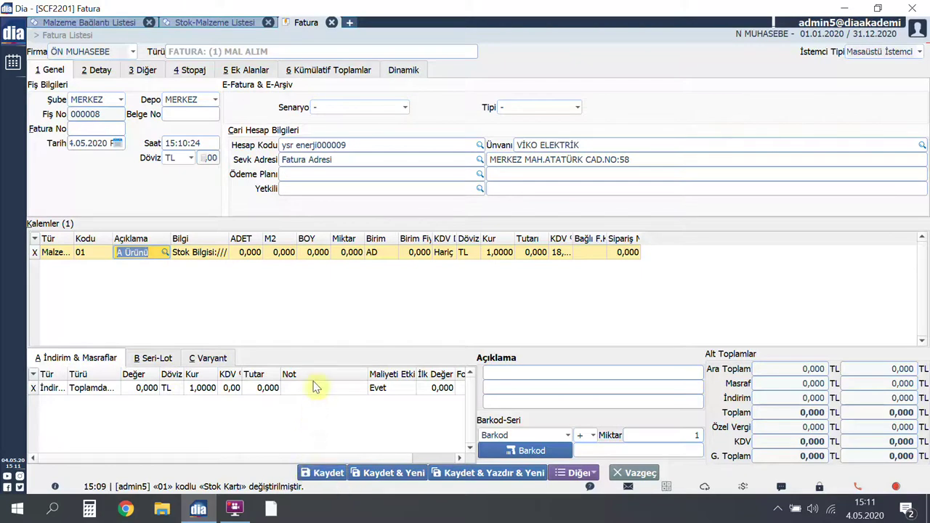
- Link the purchase invoice to material connection (Malzeme Bağlantısı) 000006, ALIM ANLAŞMASI
left_click(140, 70)
left_click(484, 94)
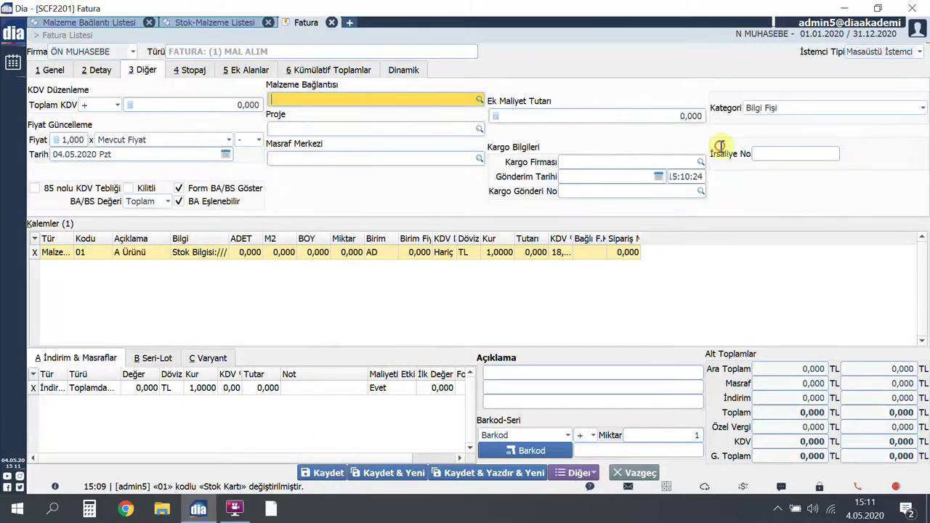
left_click(163, 187)
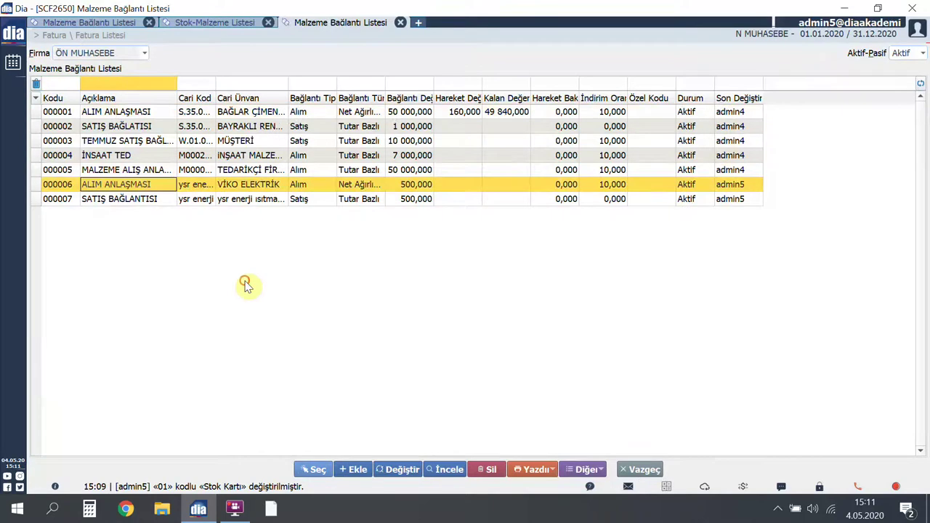
left_click(315, 470)
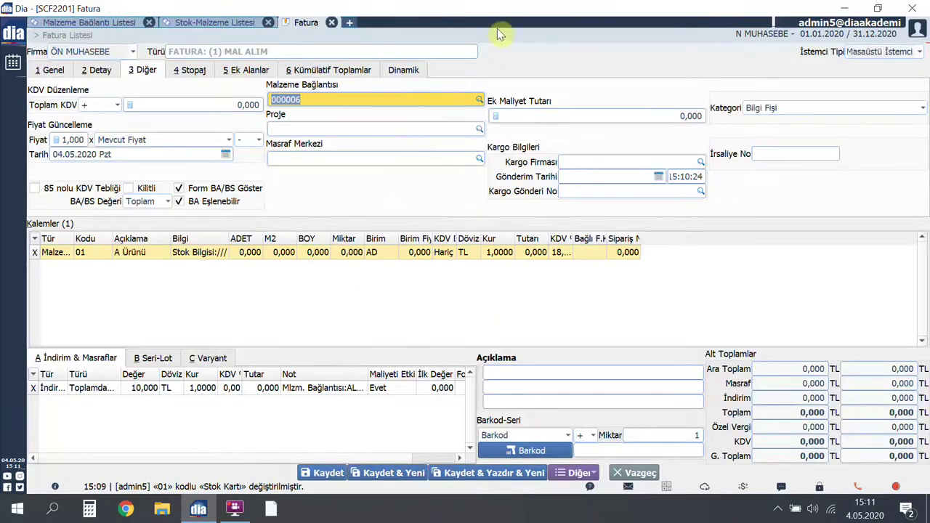
- Enter ALIM ANLAŞMASI as the purchase invoice's description (Açıklama) and save the invoice
left_click(559, 379)
type("ALIM ANLAŞMASI")
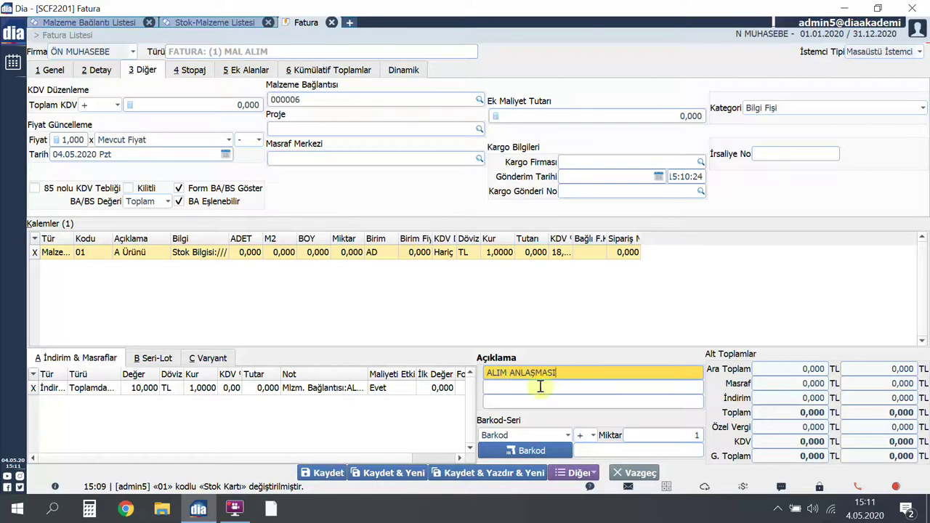
left_click(325, 473)
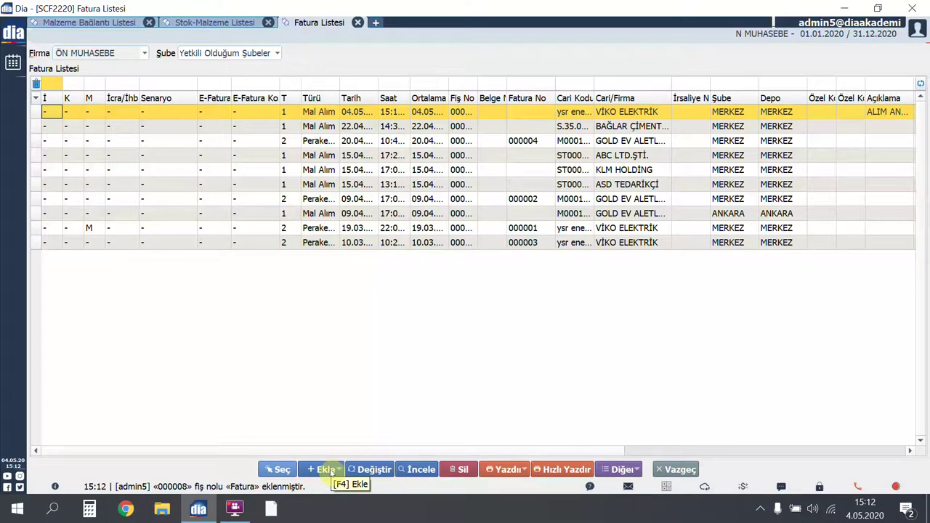
- Start a new Perakende Satış invoice and assign the current account ysr enerji ısıtma soğutma ltd.şti
left_click(325, 469)
mouse_move(363, 454)
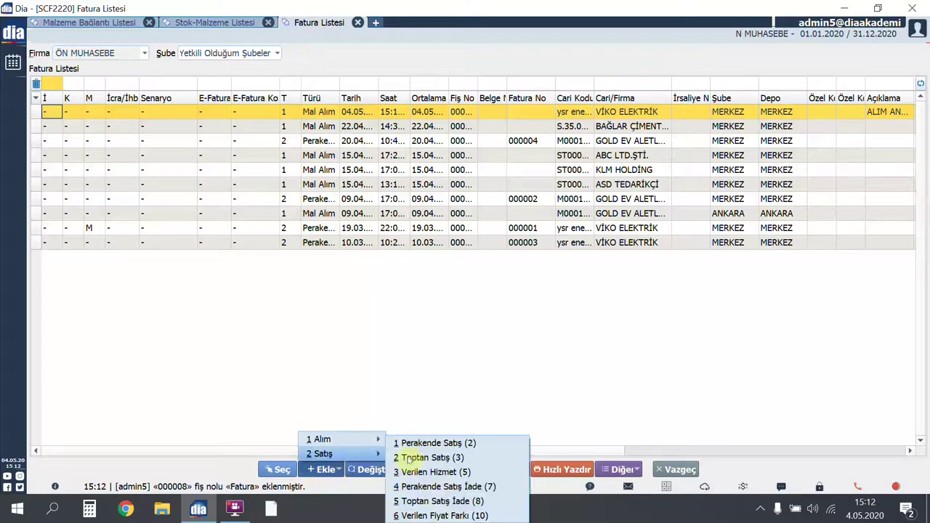
left_click(436, 443)
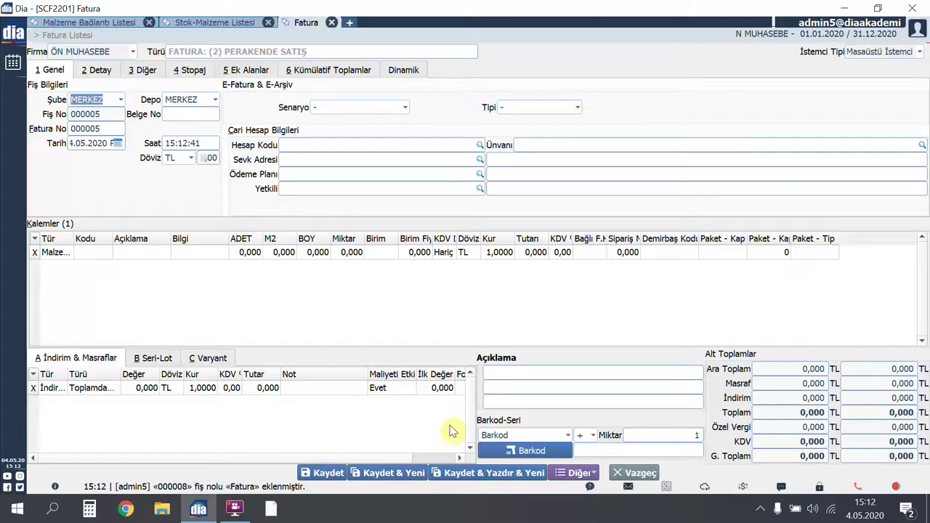
left_click(479, 145)
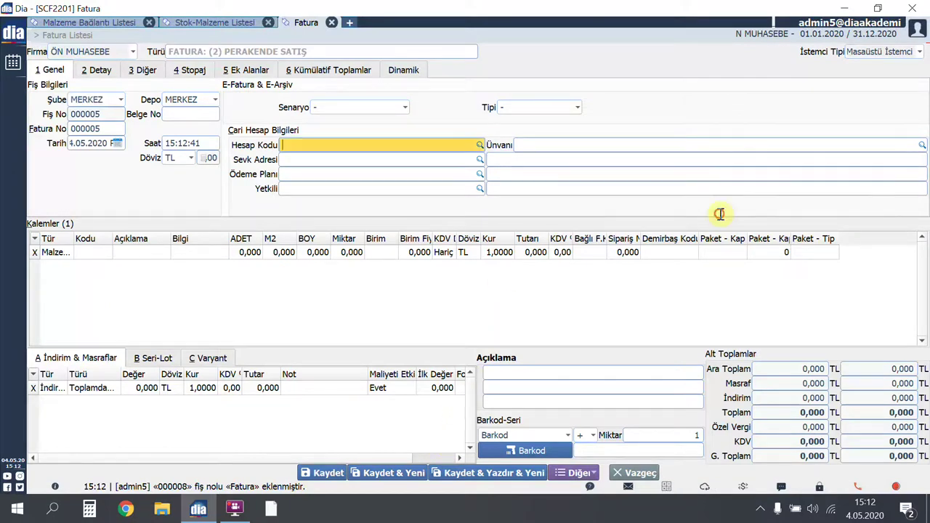
key("Return")
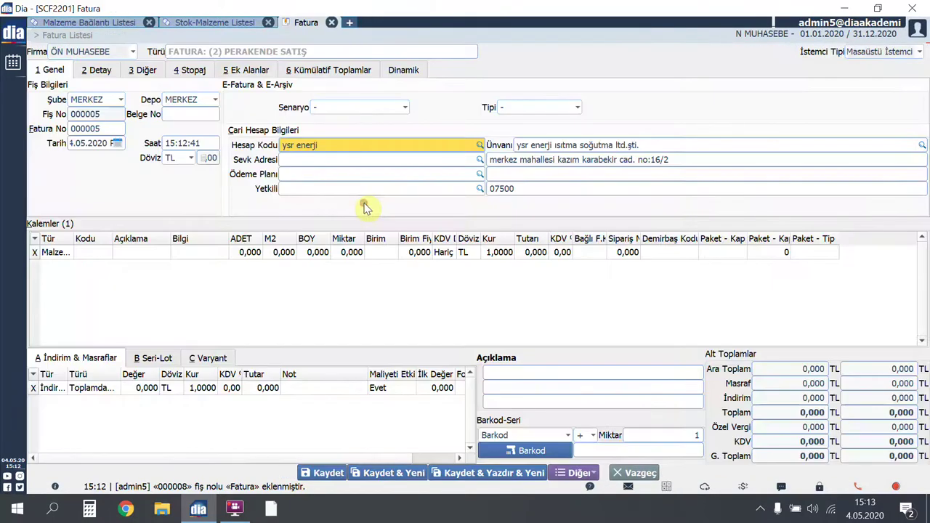
- Add the material B Ürünü (code 02) as the sales invoice's line item with quantity 1 and unit price 600
left_click(110, 255)
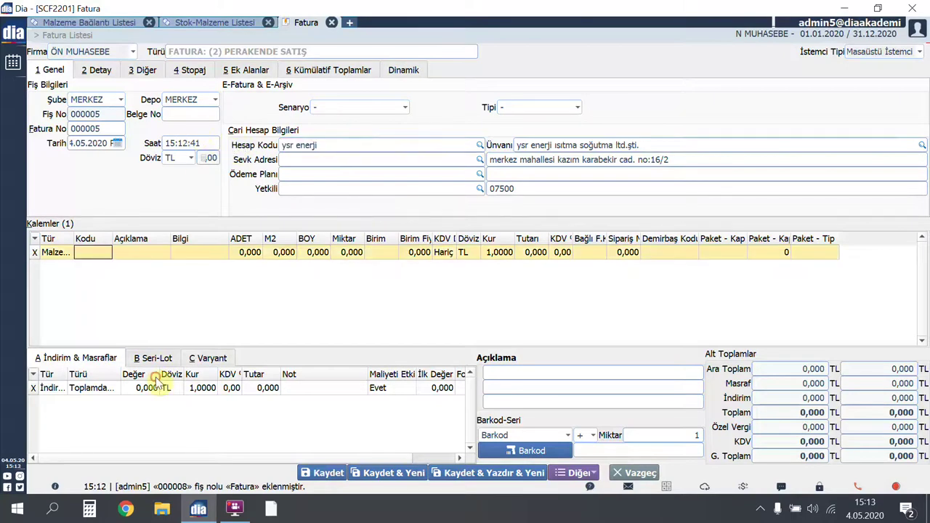
left_click(105, 252)
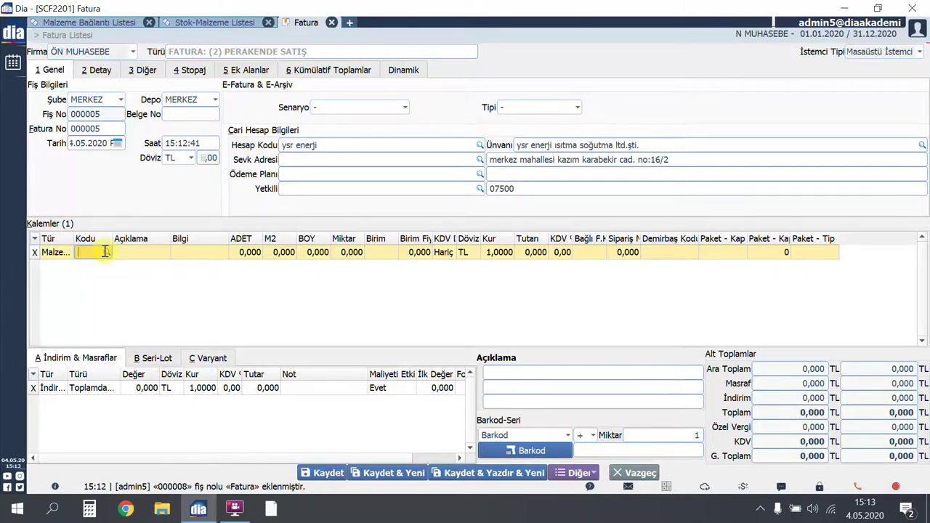
left_click(106, 252)
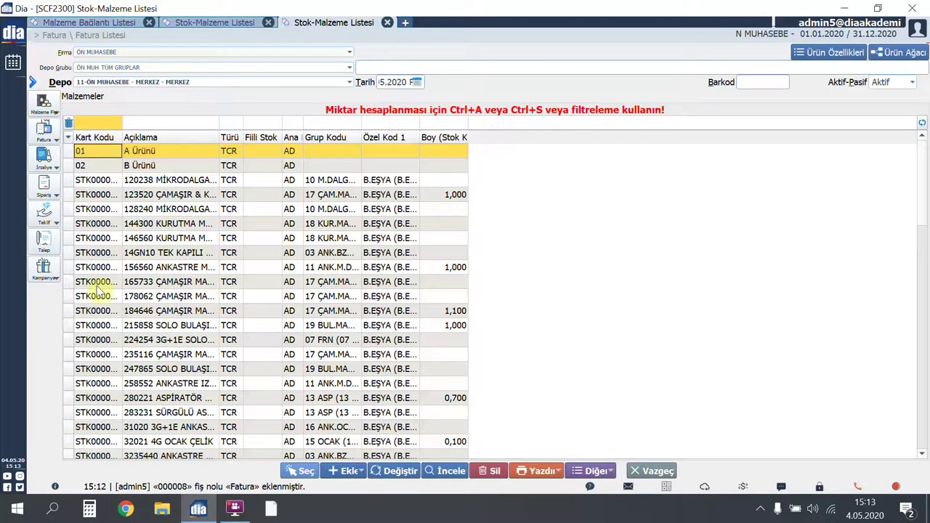
left_click(145, 165)
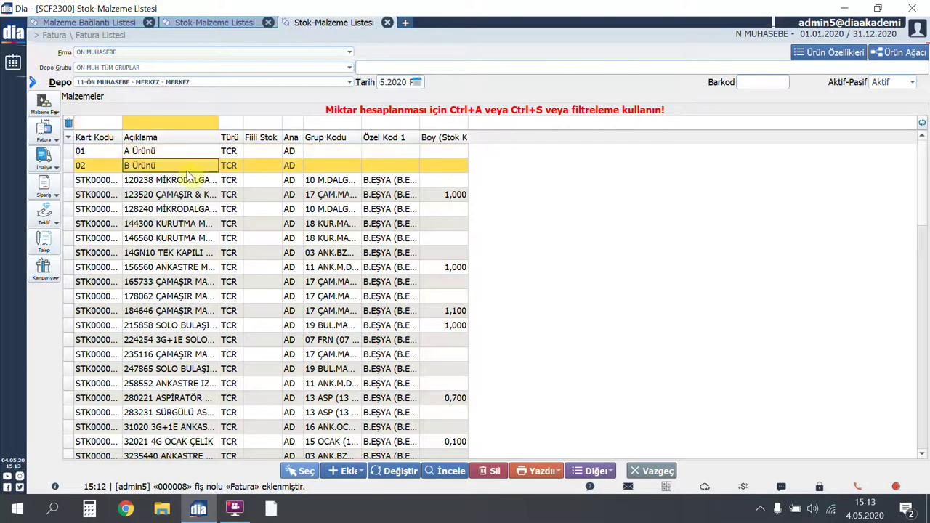
left_click(289, 473)
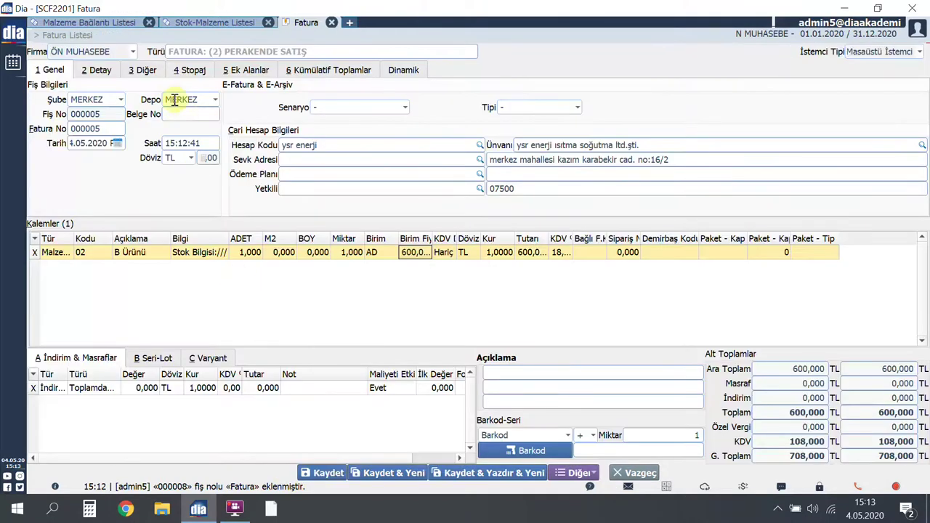
- Link the sales invoice to material connection 000007 and save it with the description SATIŞ BAĞLANTISI
left_click(144, 72)
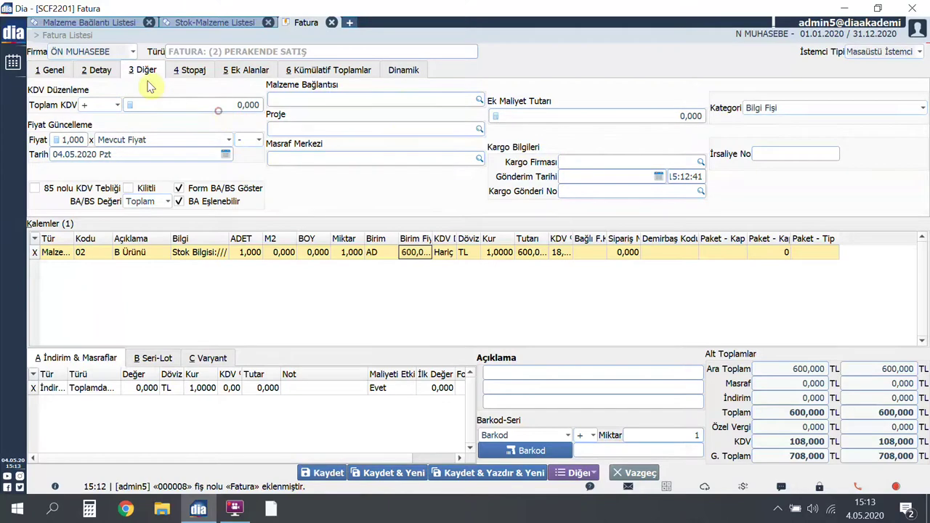
left_click(478, 100)
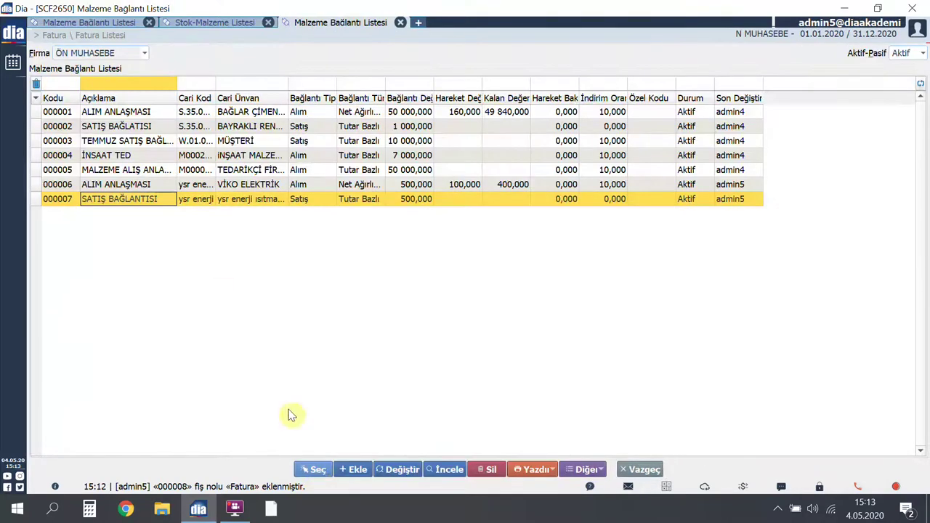
left_click(317, 474)
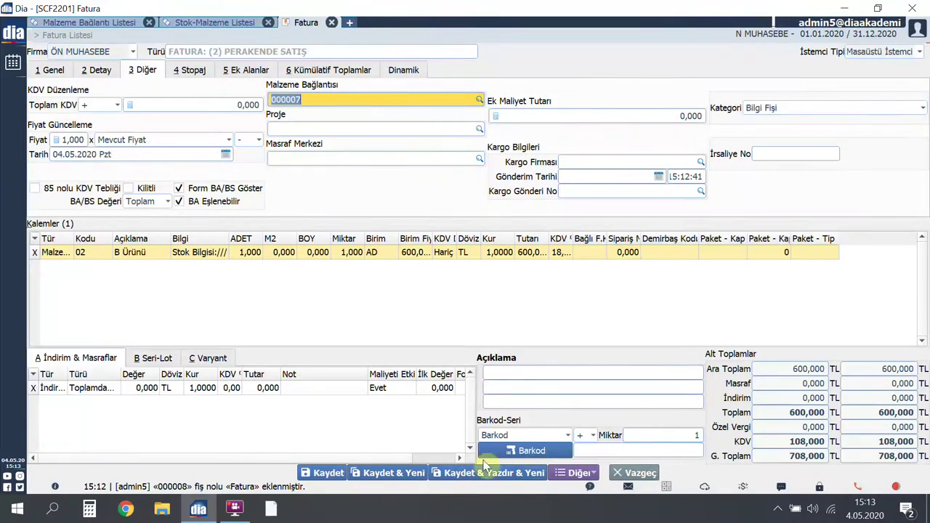
left_click(509, 372)
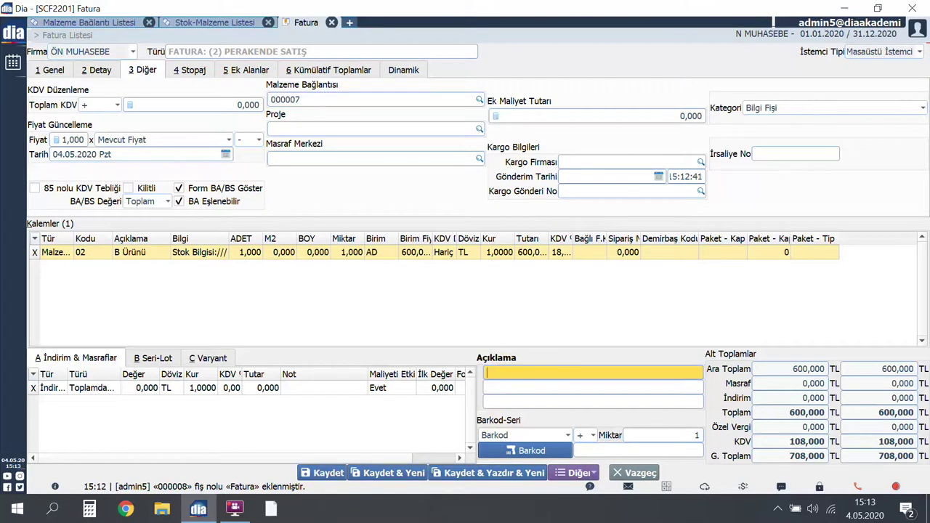
type("SATIŞ BAĞLANTISI")
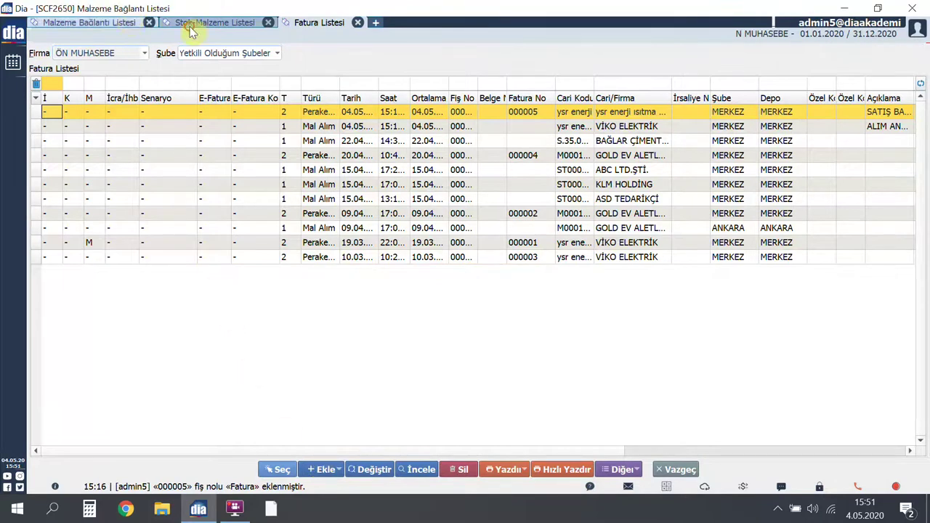
- Refresh the Malzeme Bağlantı Listesi and widen its Bağlantı Değeri, Hareket Değeri and Kalan Değer columns
left_click(131, 23)
left_click(920, 84)
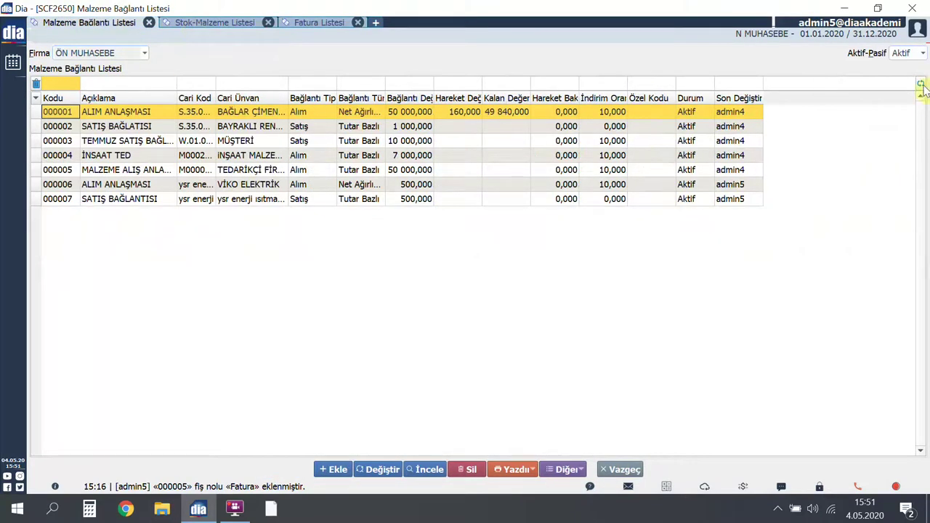
left_click_drag(434, 97, 473, 97)
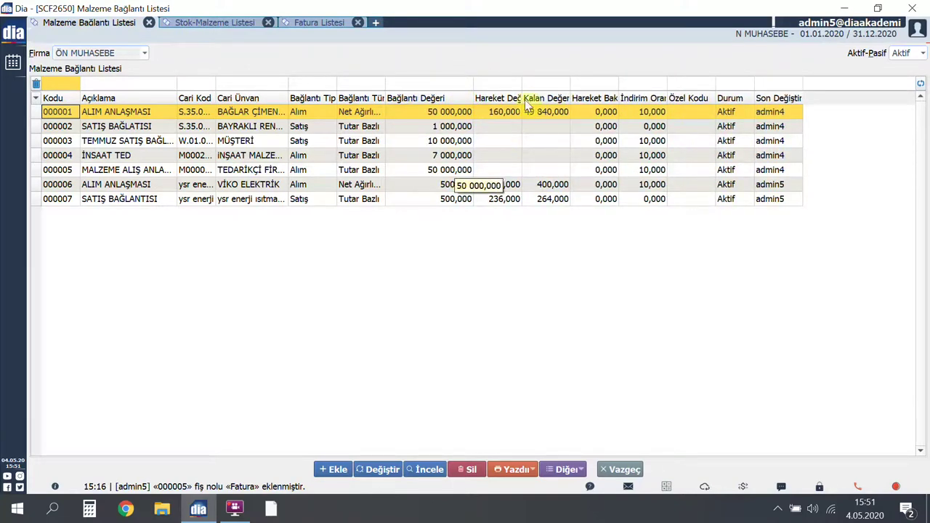
left_click_drag(522, 96, 543, 93)
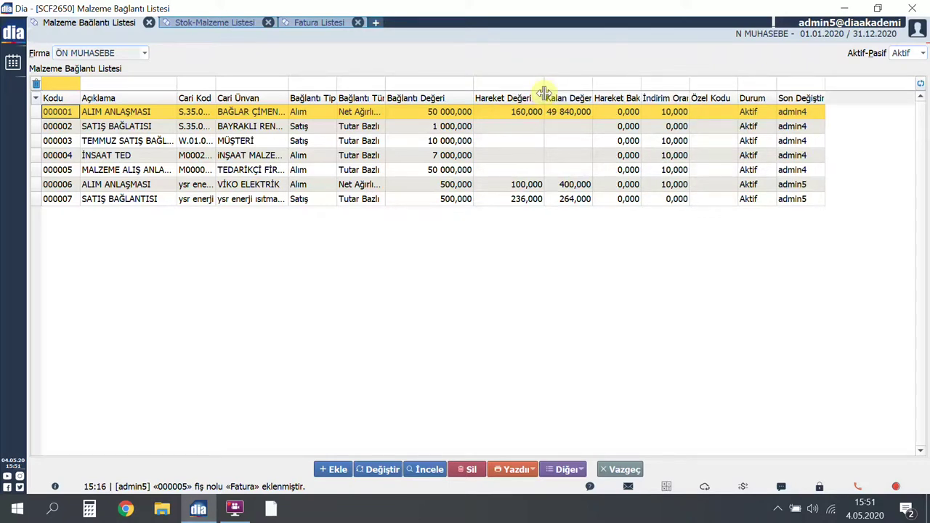
left_click_drag(588, 94, 609, 95)
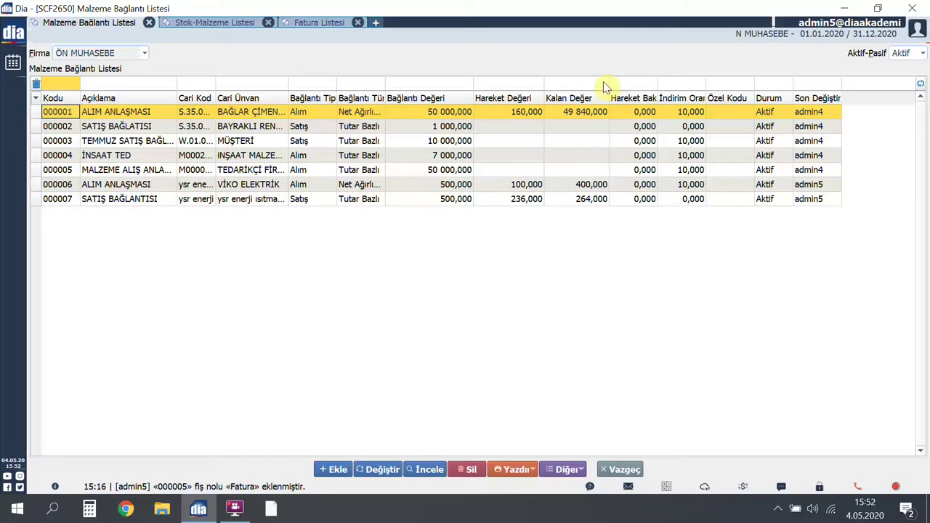
- Examine the movement value (Hareket Değeri) and remaining value (Kalan Değer) of the SATIŞ BAĞLANTISI record
left_click(632, 199)
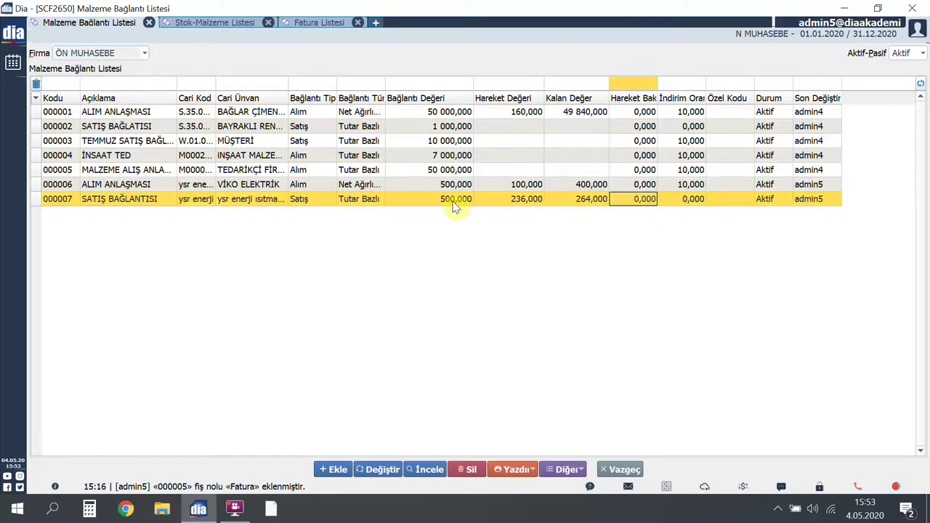
left_click(535, 204)
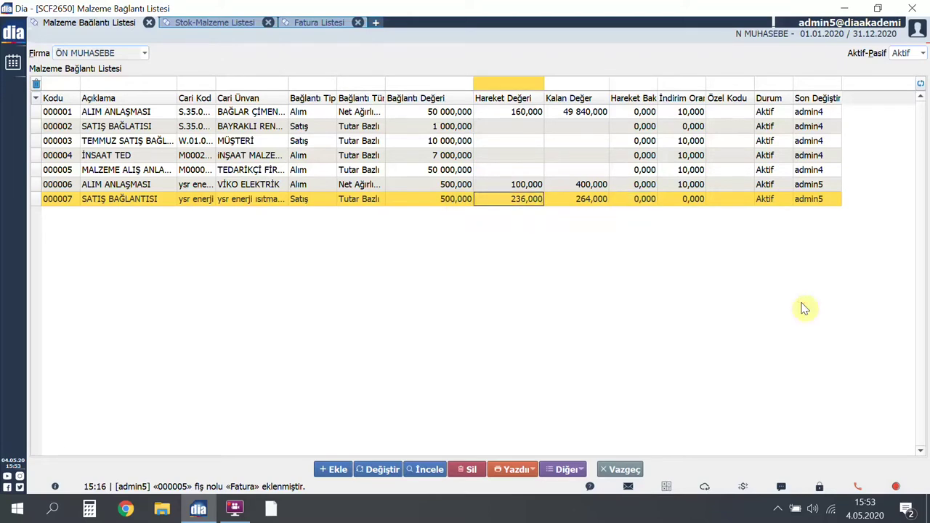
key("Right")
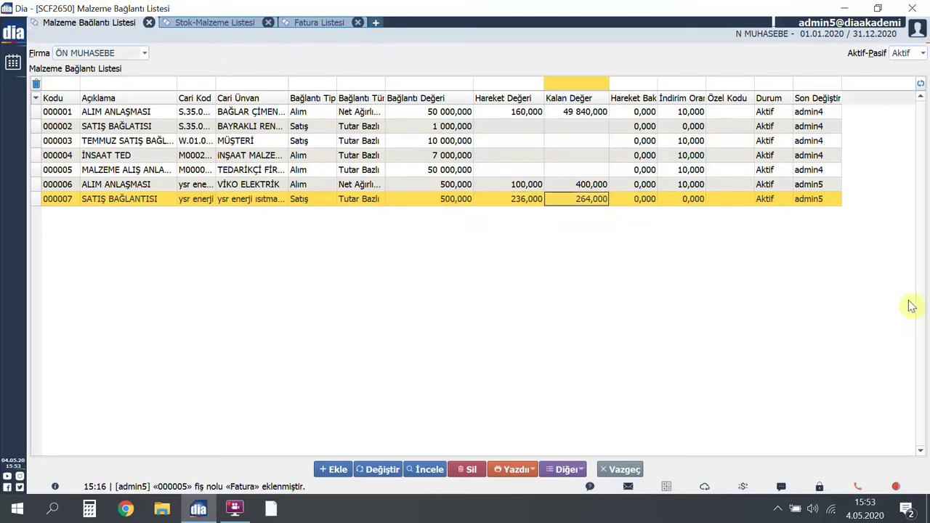